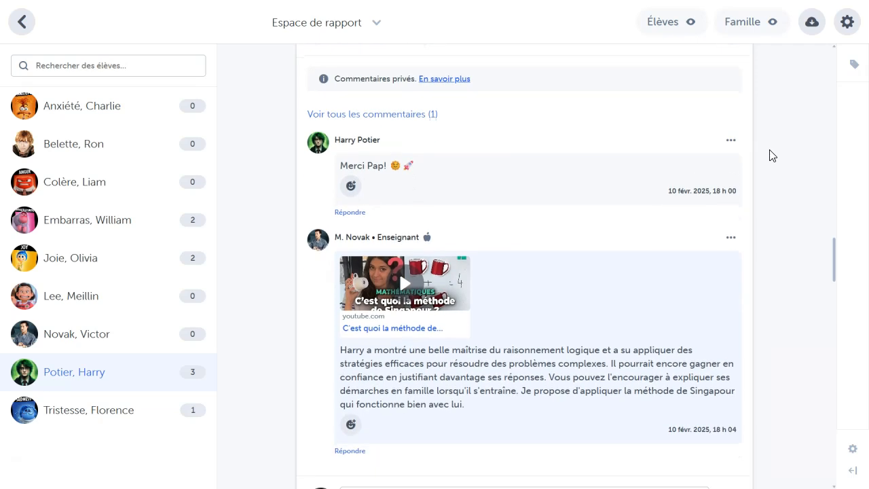
scroll(769, 155, down, 1)
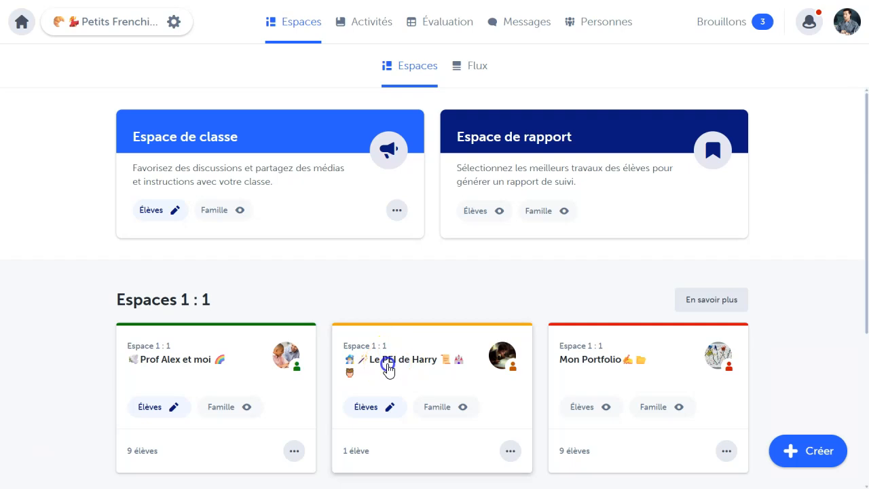
Step: In the student's individual PEI space, bookmark the posts "Améliorer ma gestion du temps" and "Les fractions et la cuisine" for the report space
click(387, 367)
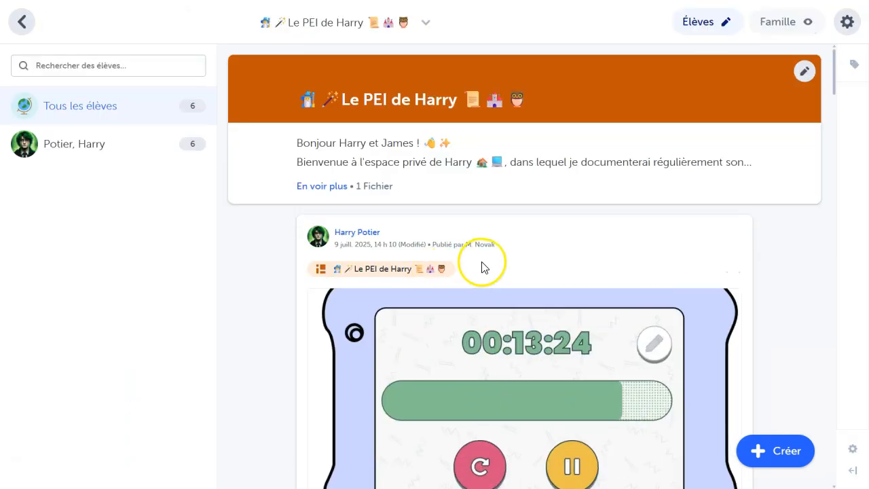
scroll(484, 265, down, 5)
scroll(482, 270, down, 3)
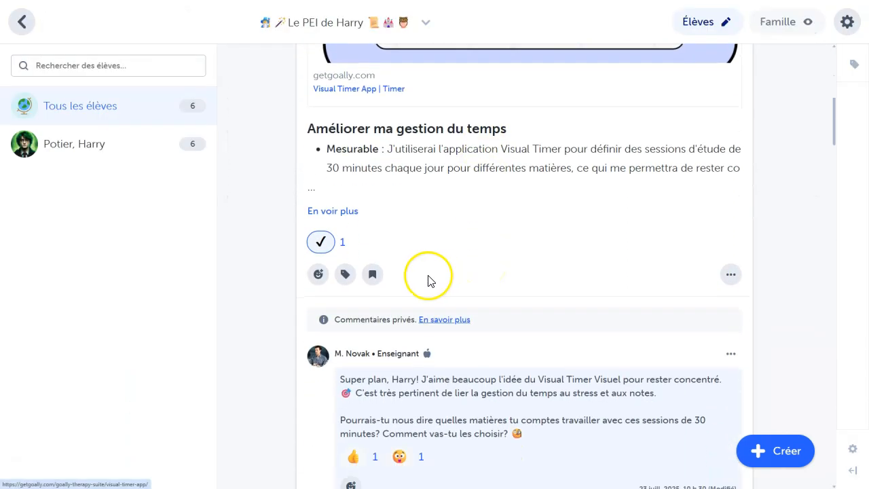
scroll(481, 288, down, 4)
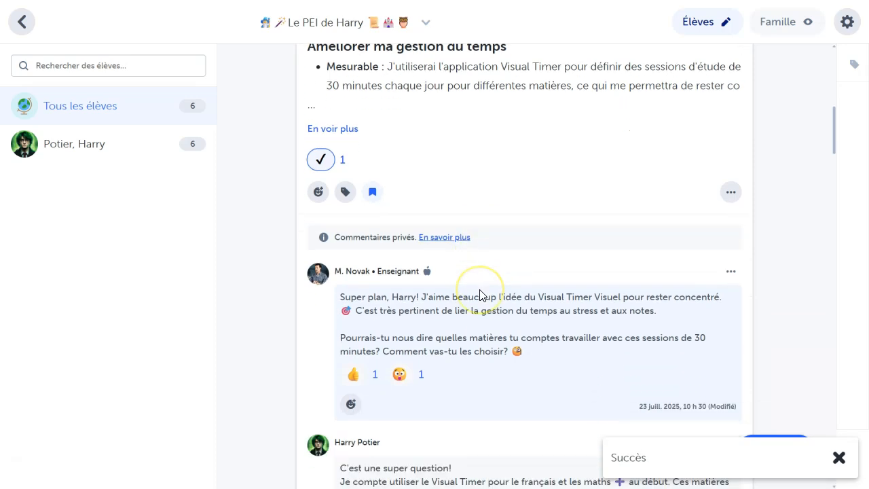
scroll(479, 294, down, 7)
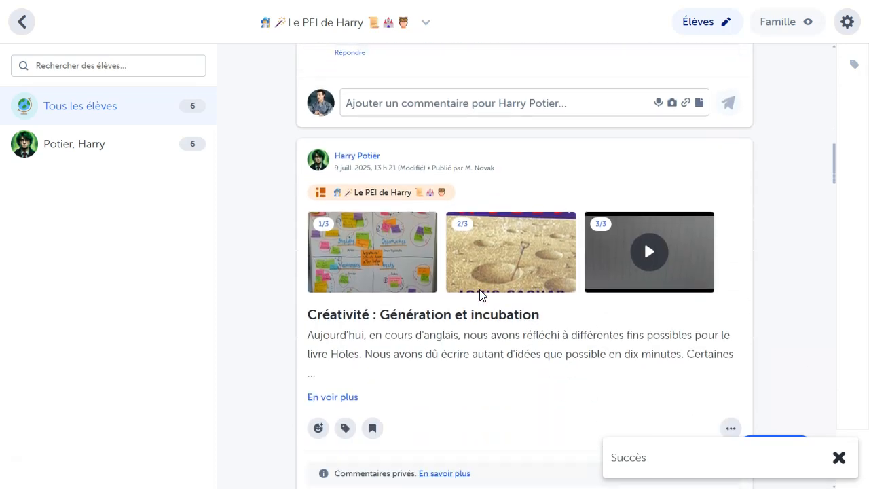
scroll(480, 295, down, 7)
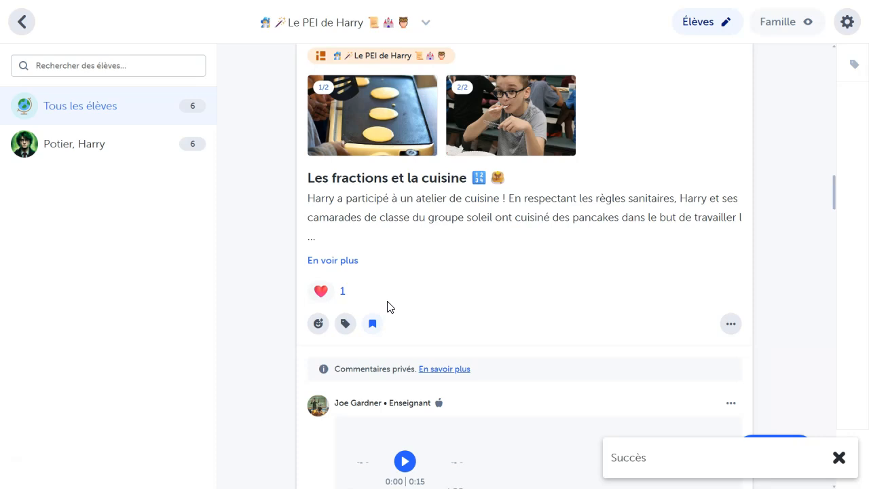
Step: Return to the Espace de rapport and open the report of the student whose posts were bookmarked
click(33, 25)
click(540, 132)
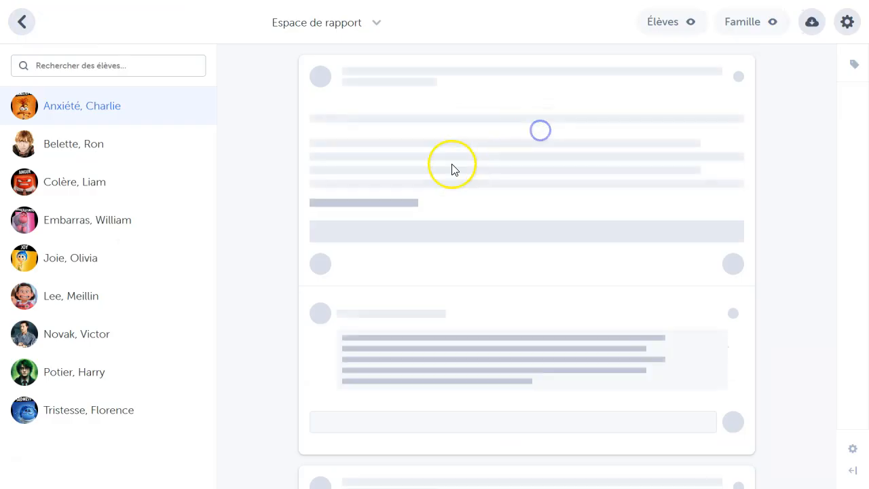
click(78, 372)
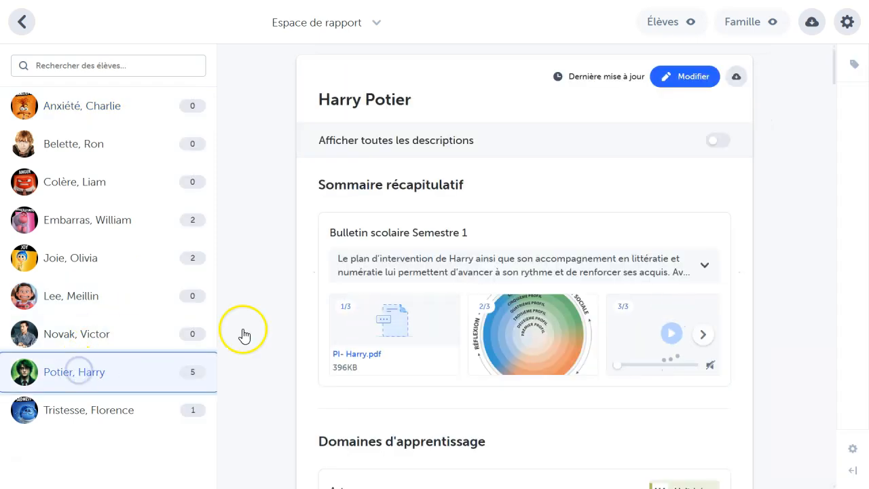
Step: Pin the post "Améliorer ma gestion du temps" as the first pinned publication in the student's report
scroll(673, 235, down, 3)
scroll(672, 232, down, 12)
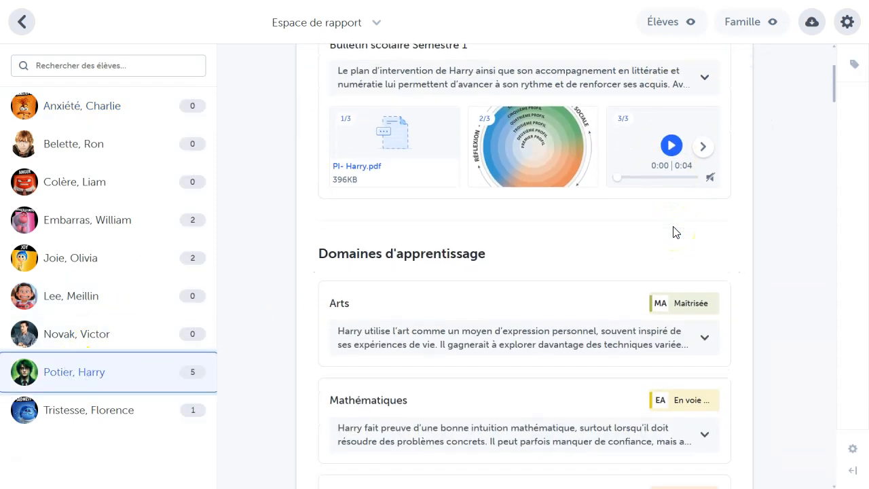
scroll(674, 230, down, 5)
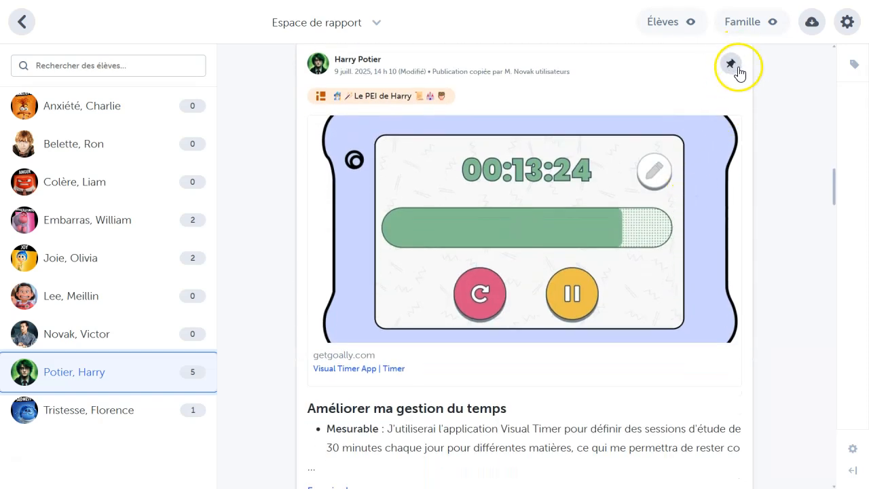
click(733, 64)
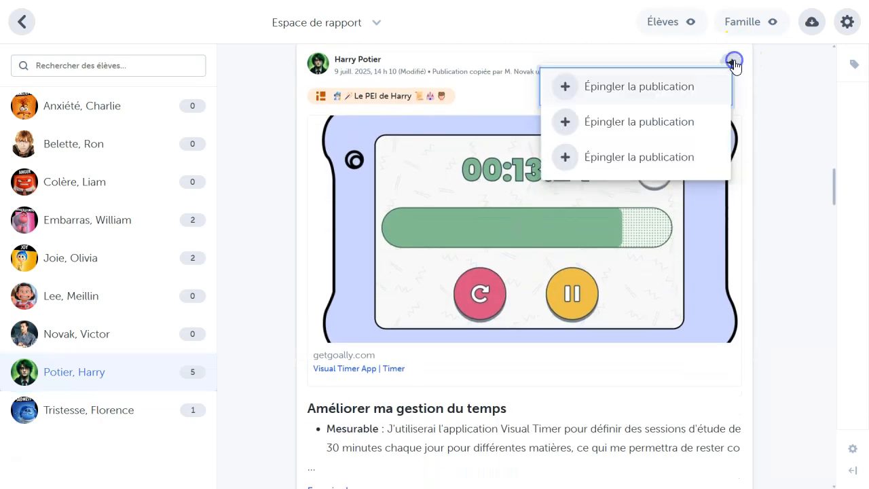
click(669, 98)
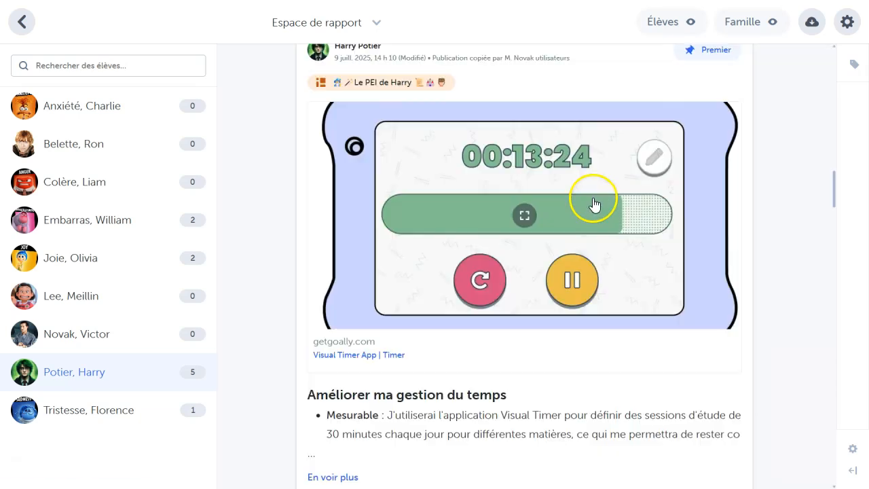
Step: Pin the post "Les fractions et la cuisine" as the second pinned publication in the student's report
scroll(645, 343, down, 10)
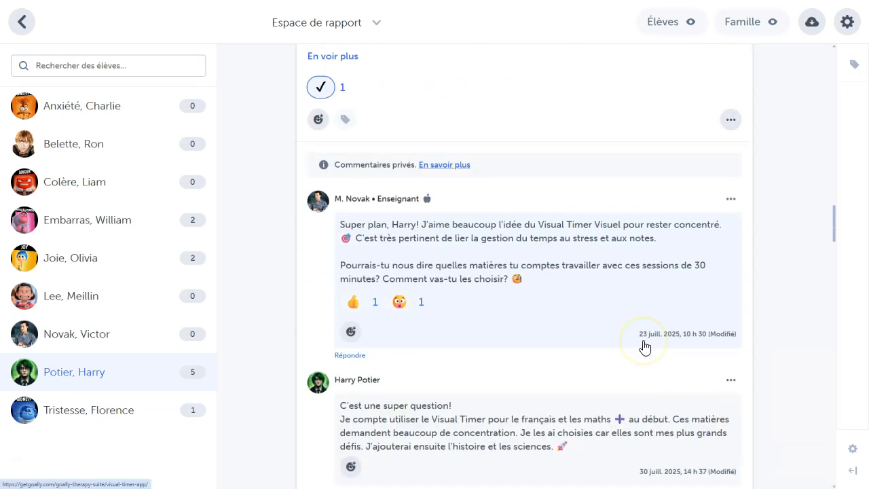
scroll(645, 343, down, 3)
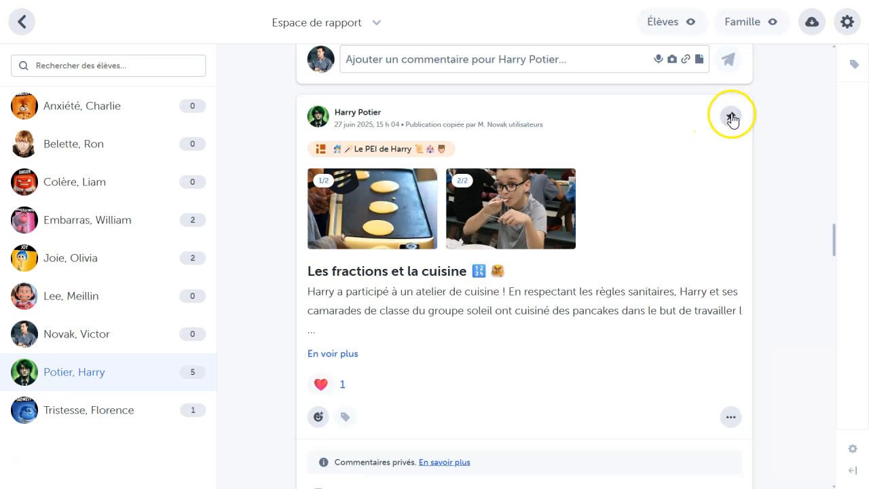
click(732, 117)
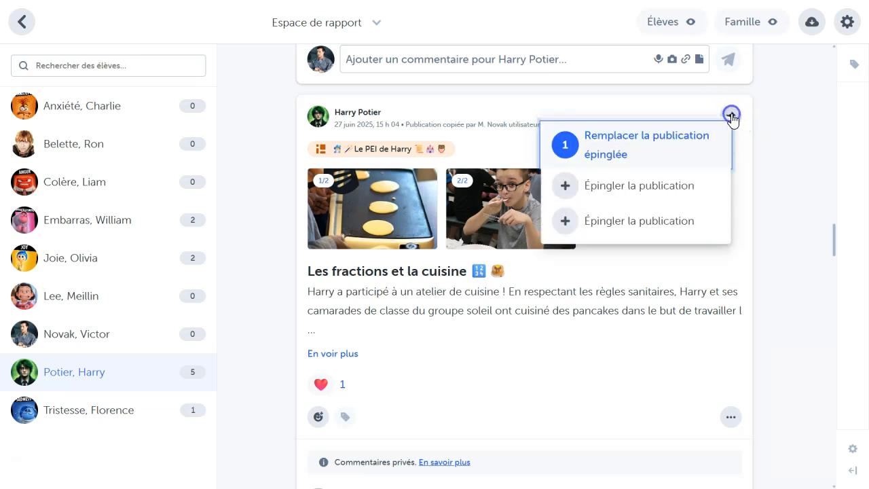
click(627, 191)
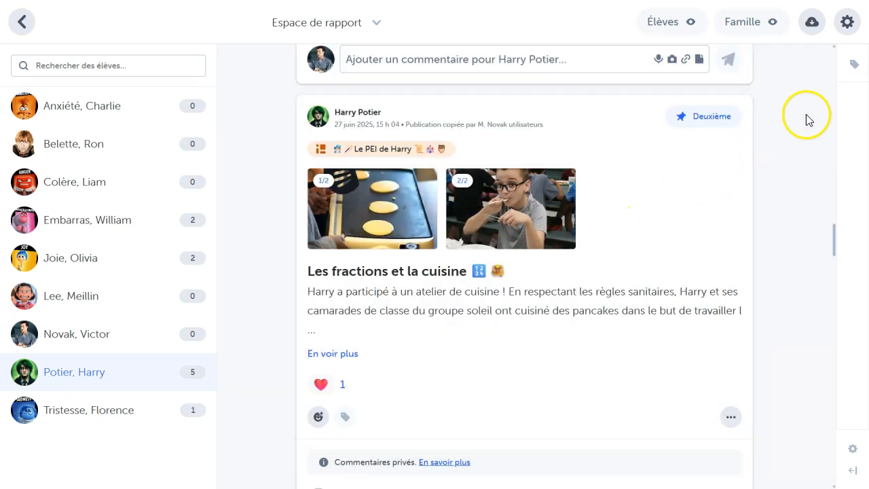
Step: In the report space settings, add a second summary named "Bulletin scolaire Semestre 2"
click(852, 23)
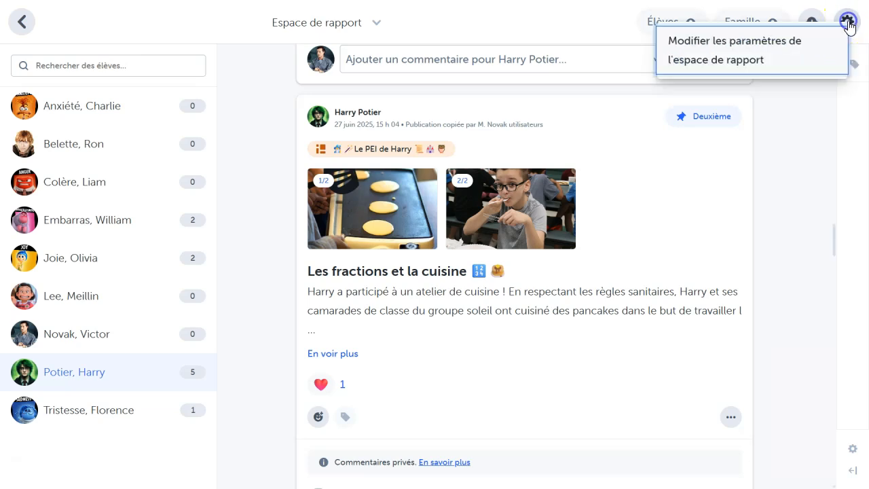
click(719, 60)
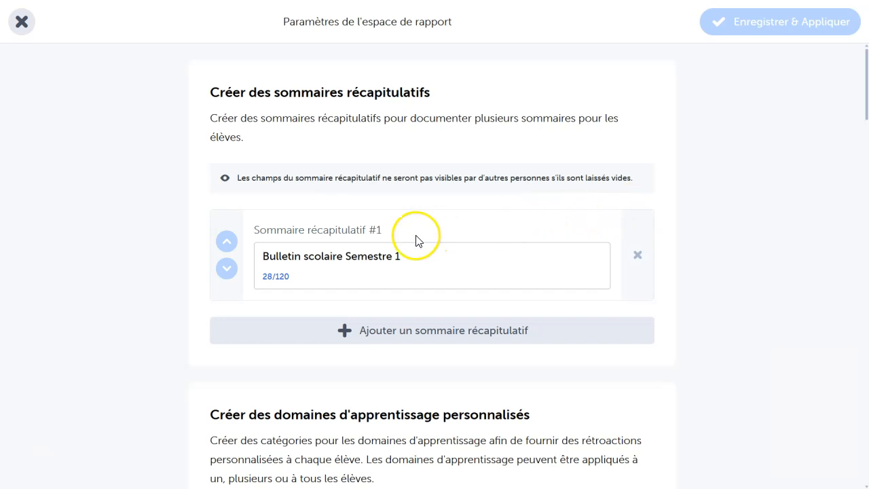
triple_click(381, 253)
key(ctrl+c)
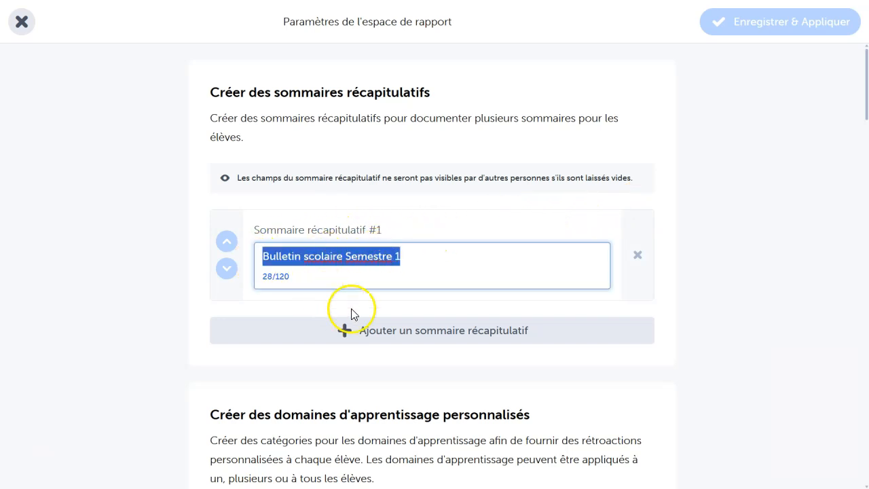
click(394, 333)
double_click(356, 364)
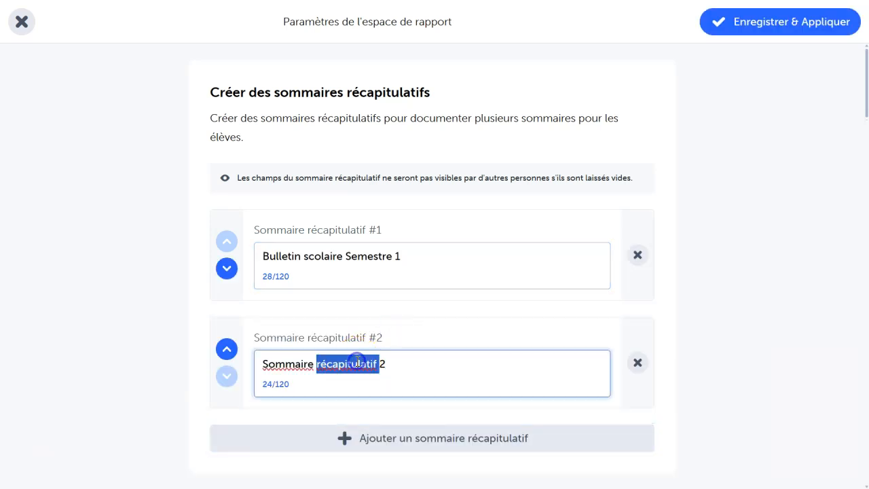
key(ctrl+v)
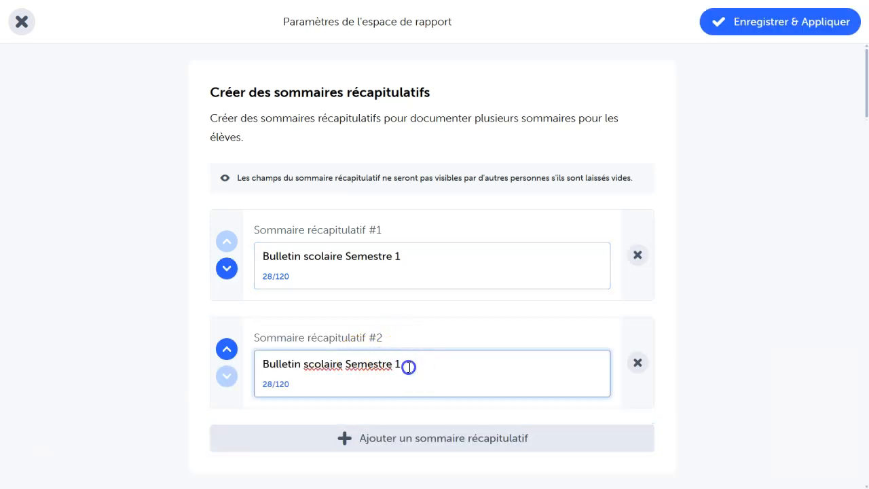
click(704, 258)
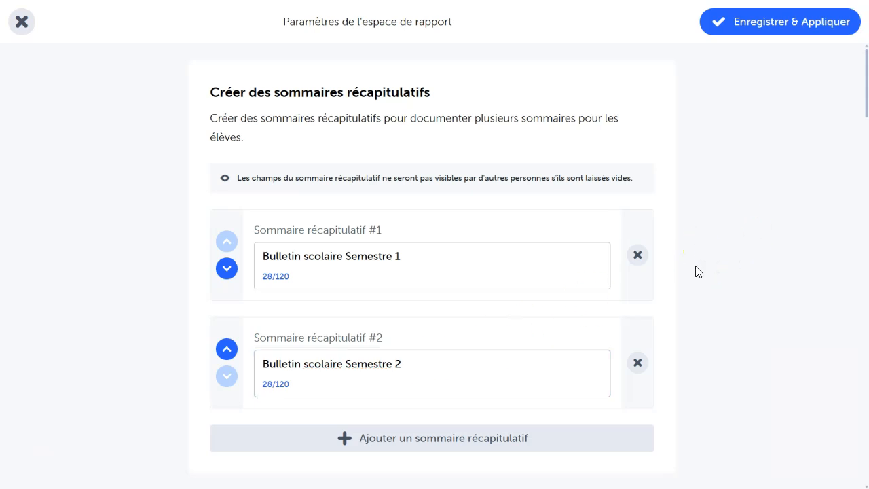
Step: Manually add a learning domain named "Compétences Organisationnelles" to the end of the learning domains
scroll(698, 271, down, 7)
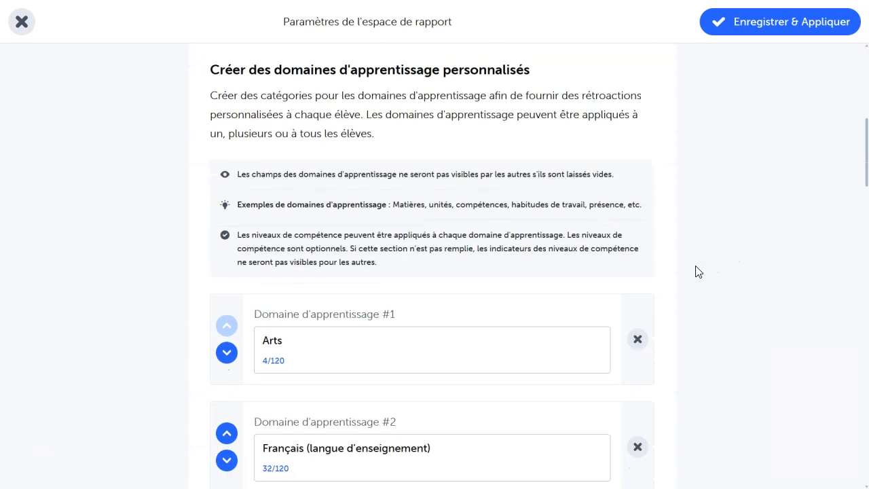
click(675, 243)
scroll(675, 248, down, 3)
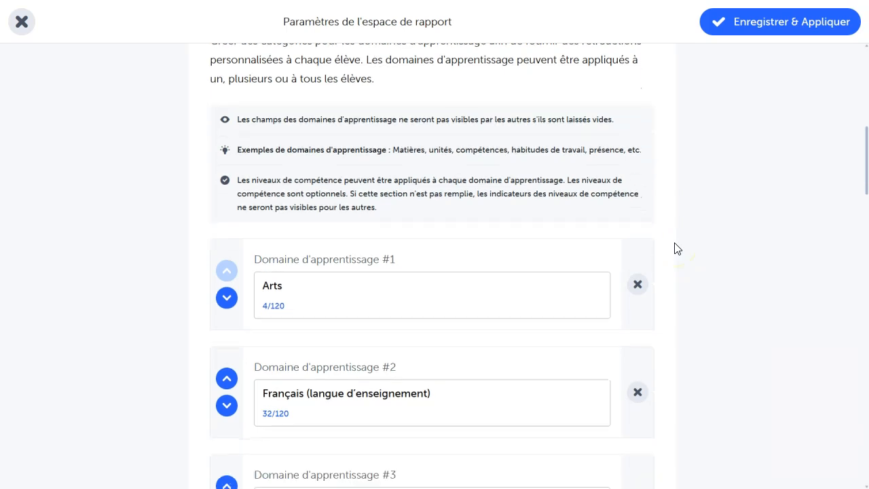
scroll(675, 249, down, 9)
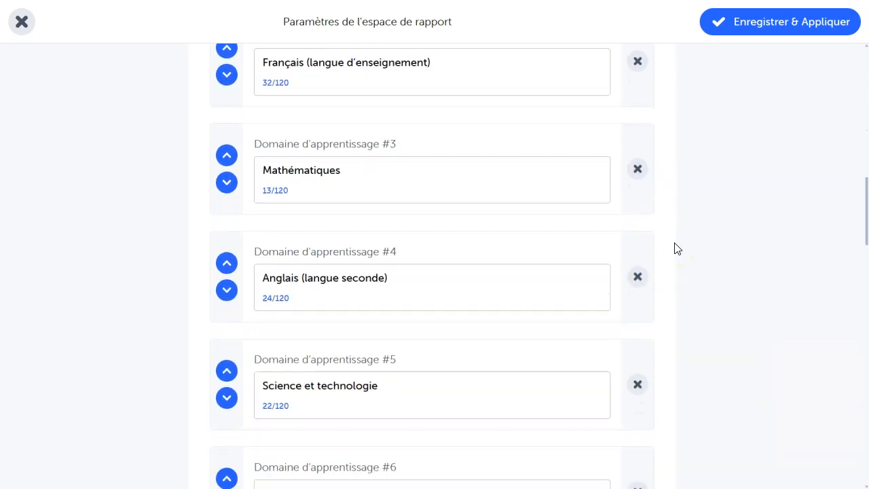
scroll(675, 248, down, 4)
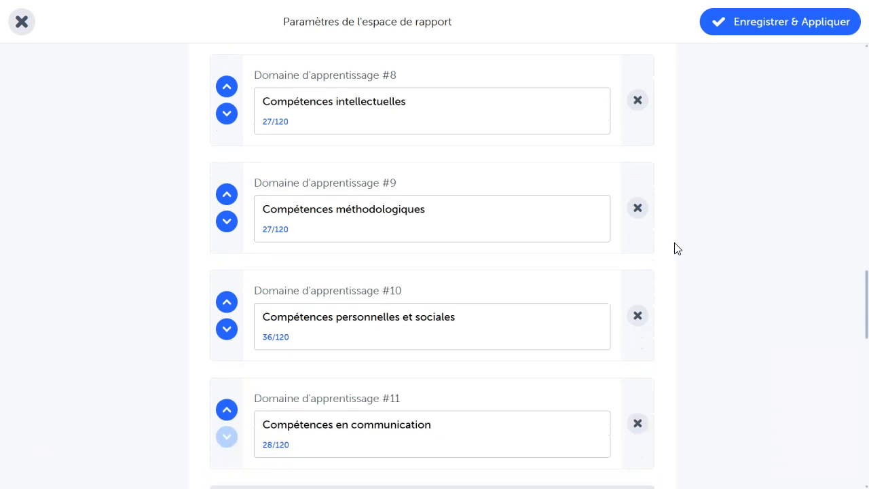
click(430, 389)
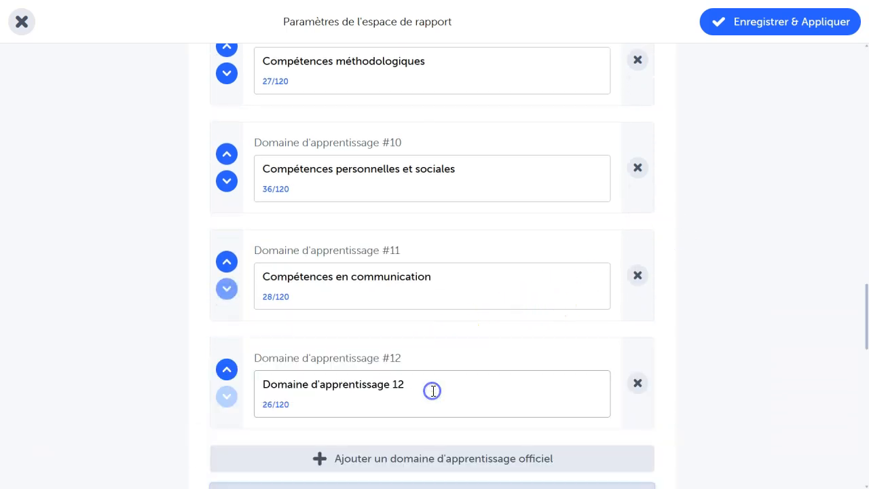
triple_click(411, 386)
text(Compétences Organisationnelles)
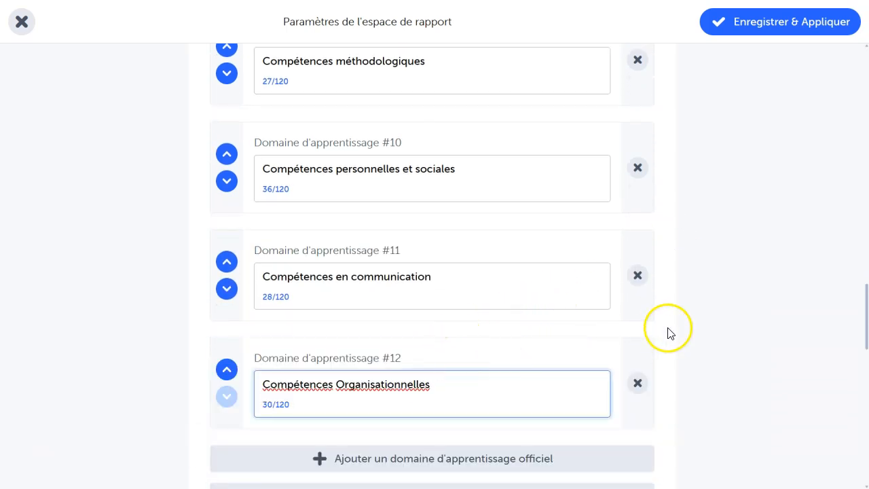
Step: Add the official learning domain "Éducation Civique" to the report space
scroll(670, 332, down, 2)
click(433, 332)
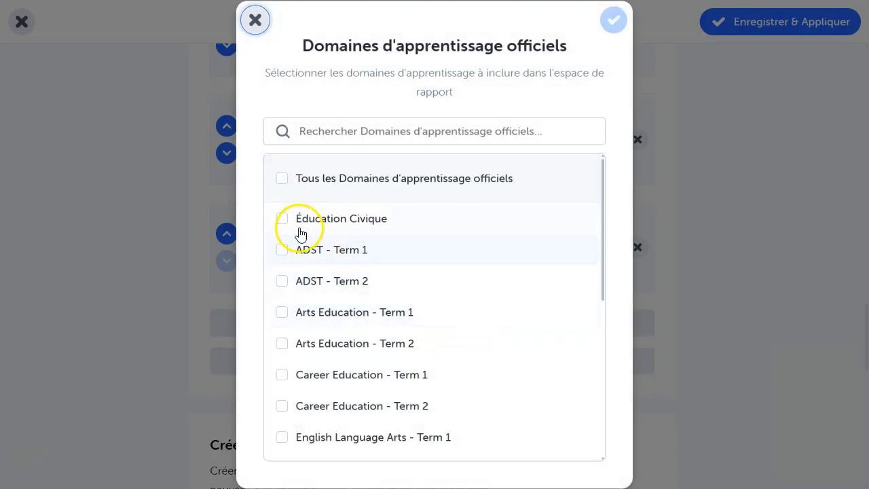
click(282, 218)
click(612, 23)
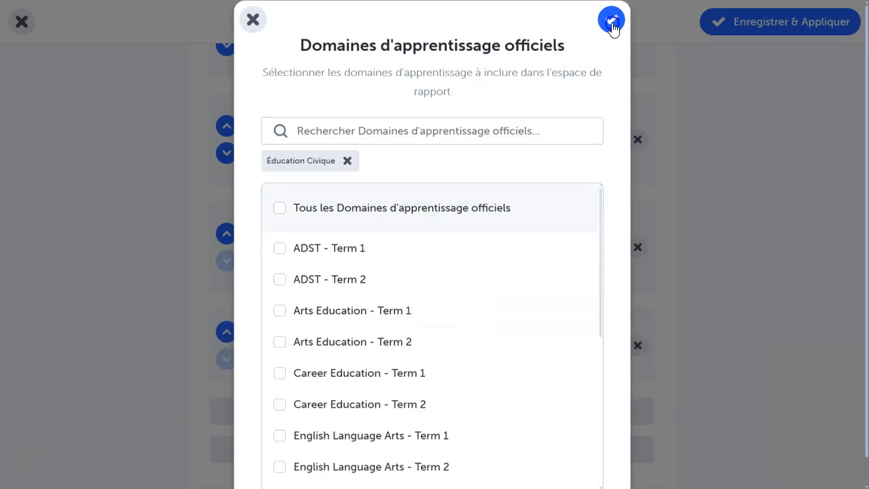
Step: Remove the custom learning domain "Compétences Organisationnelles" from the report space settings
scroll(699, 328, down, 2)
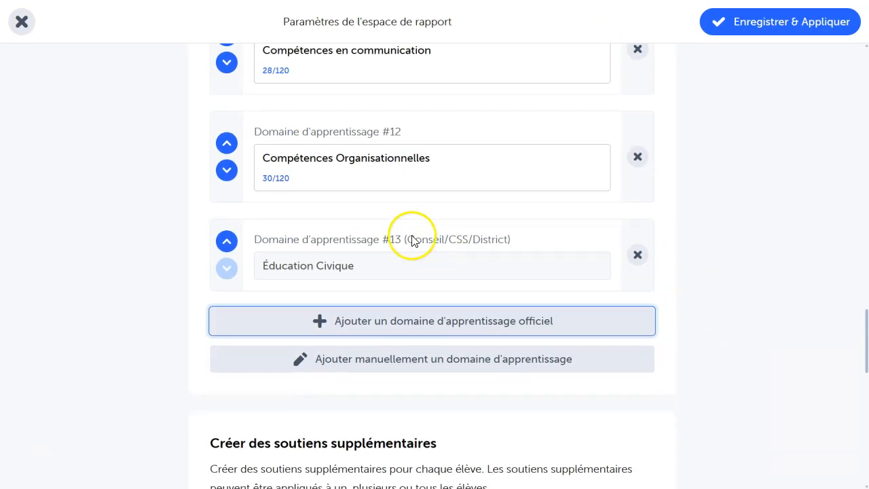
drag(411, 239, 481, 234)
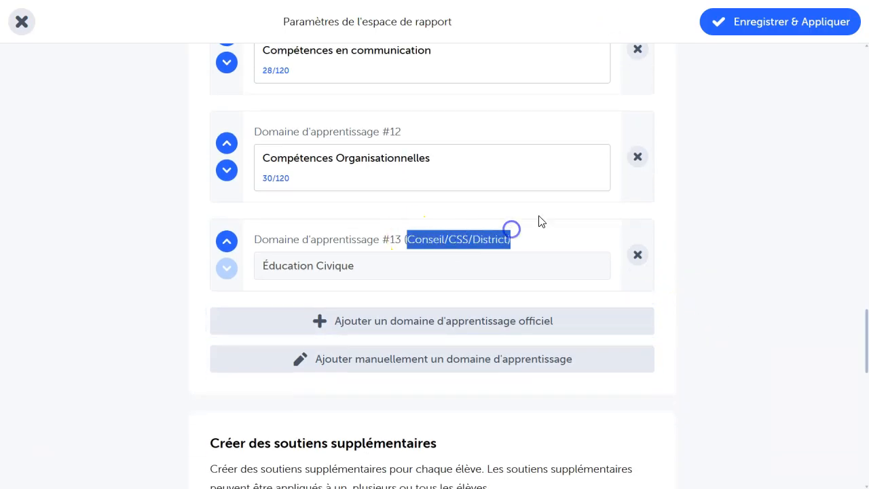
click(639, 158)
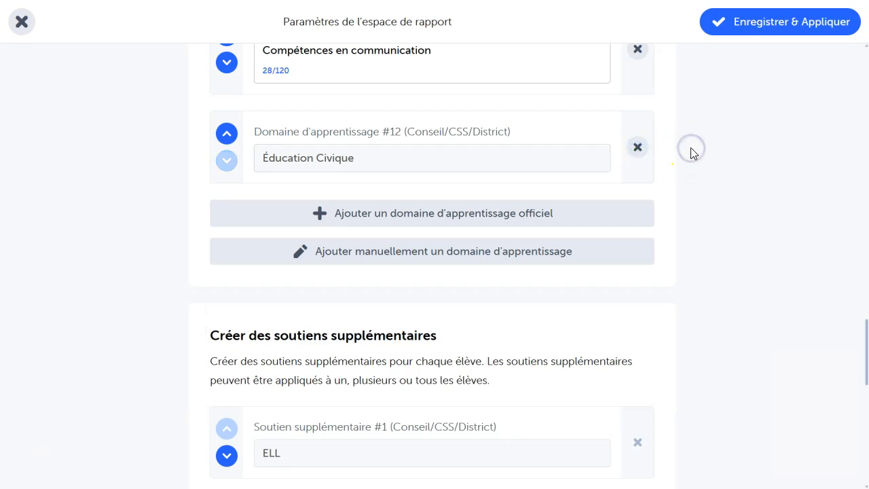
Step: Review the list of additional supports, then save and apply the report space settings
scroll(694, 275, down, 4)
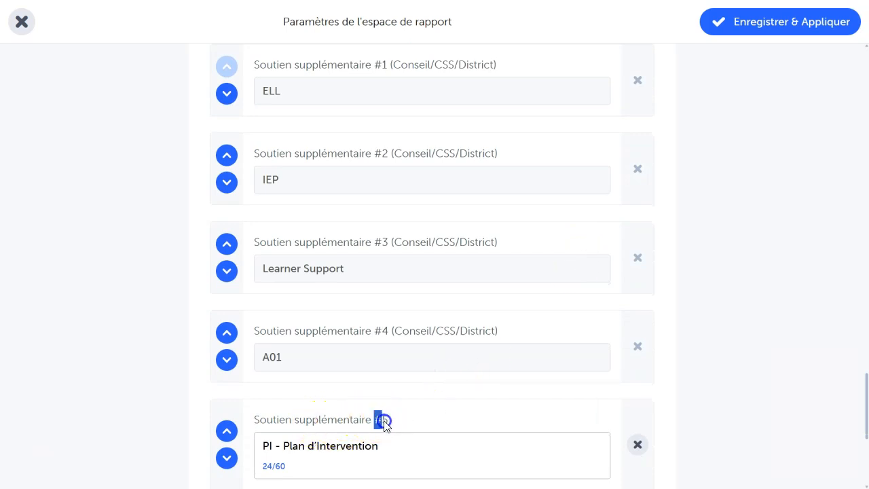
scroll(724, 346, down, 4)
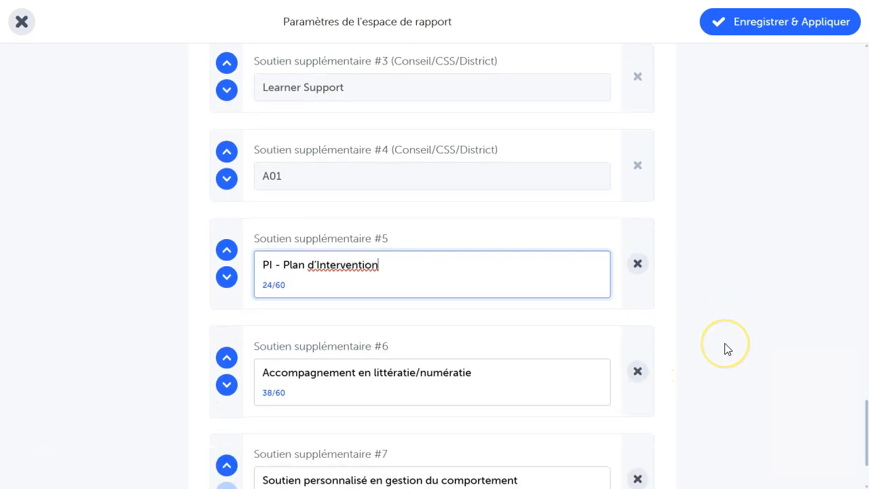
click(646, 415)
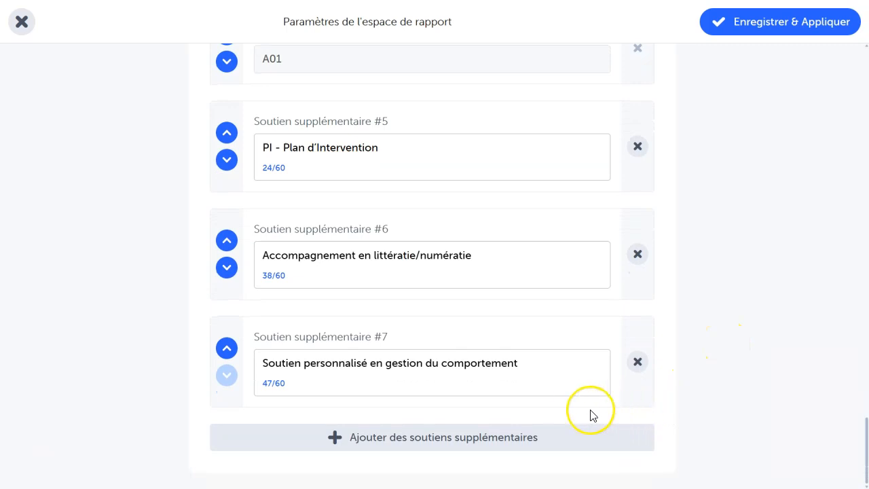
scroll(691, 300, up, 1)
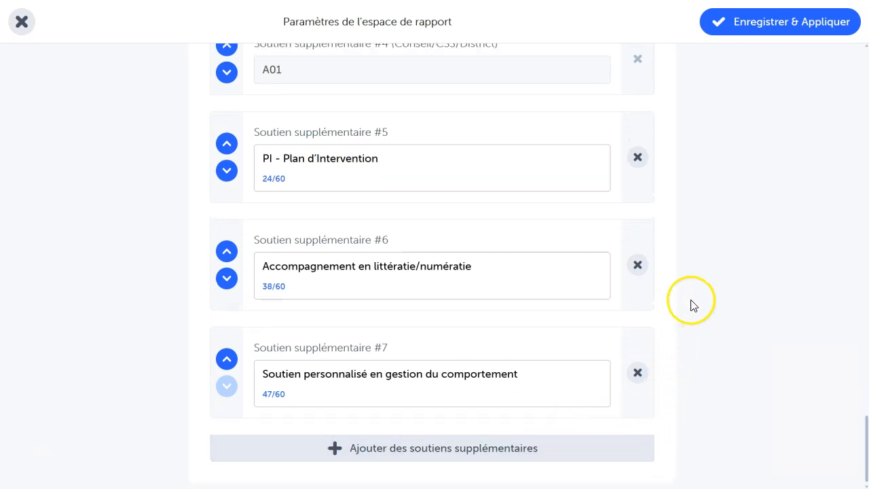
scroll(691, 301, up, 10)
scroll(695, 293, up, 10)
scroll(695, 293, up, 8)
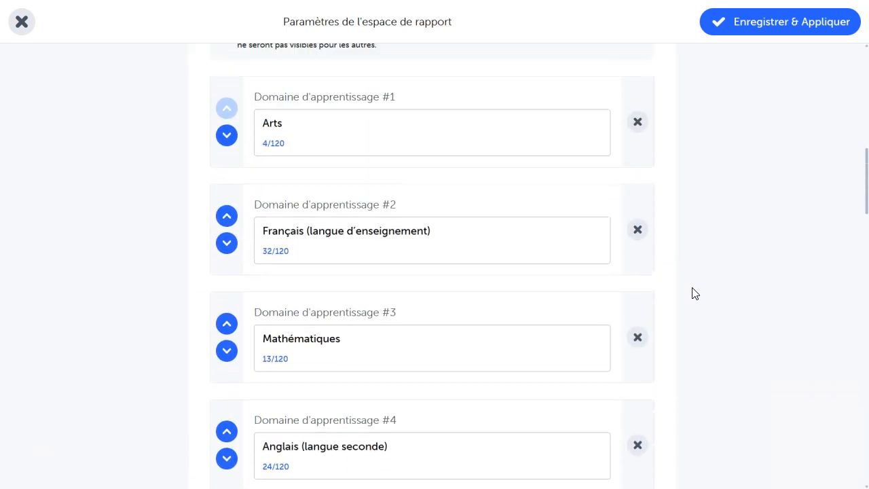
scroll(695, 293, up, 4)
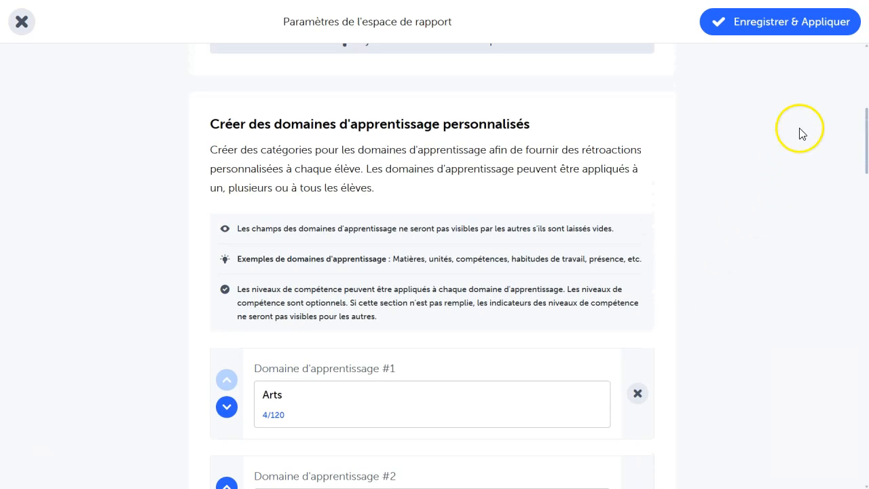
click(791, 28)
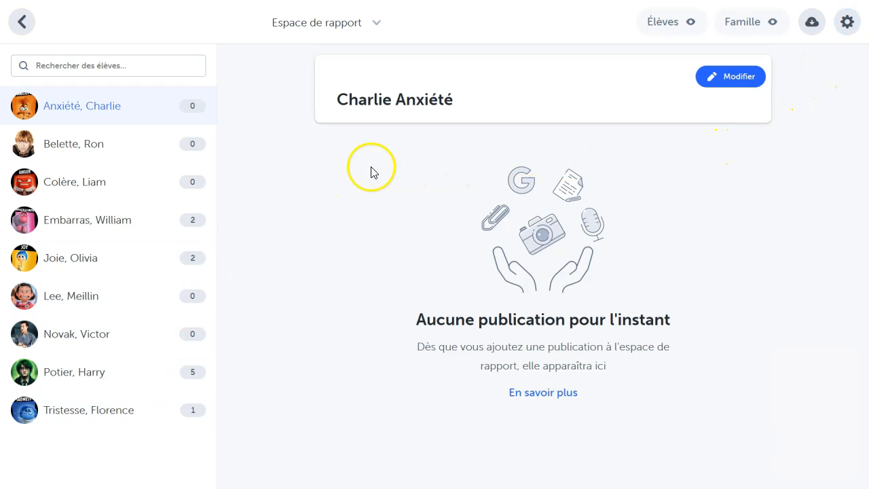
Step: Look through the existing reports of the second, fourth and sixth students in the student list
click(105, 157)
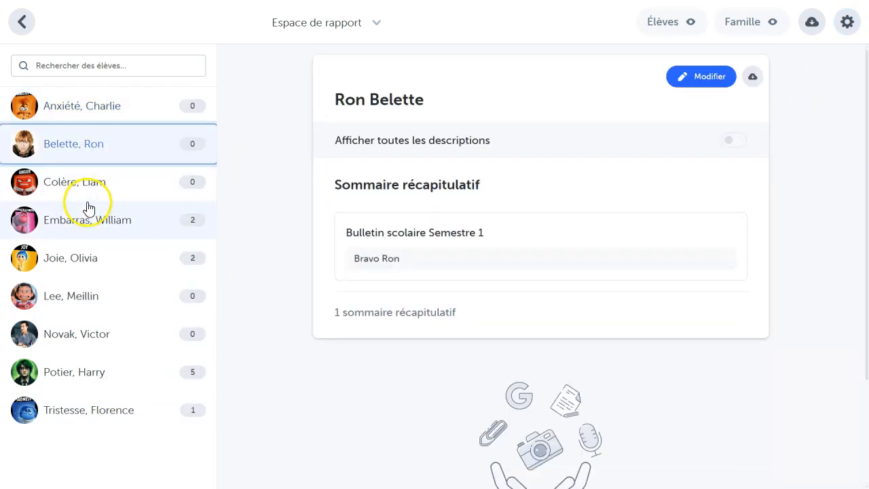
click(80, 235)
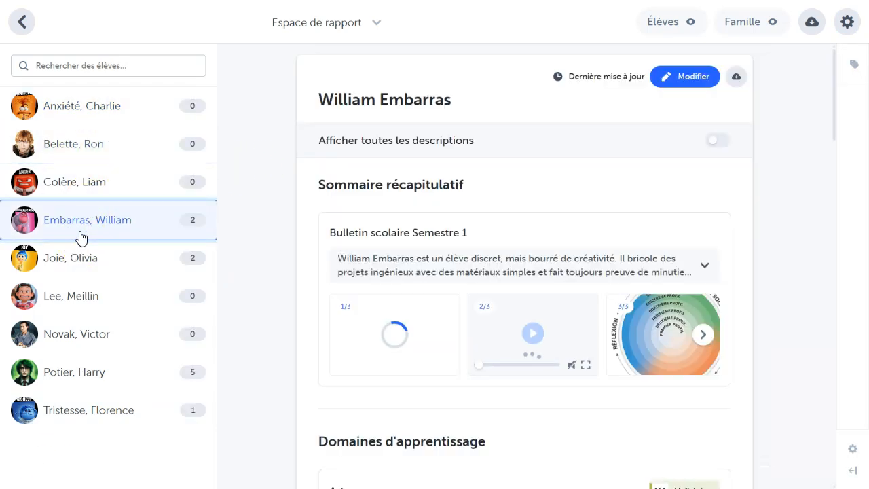
click(70, 297)
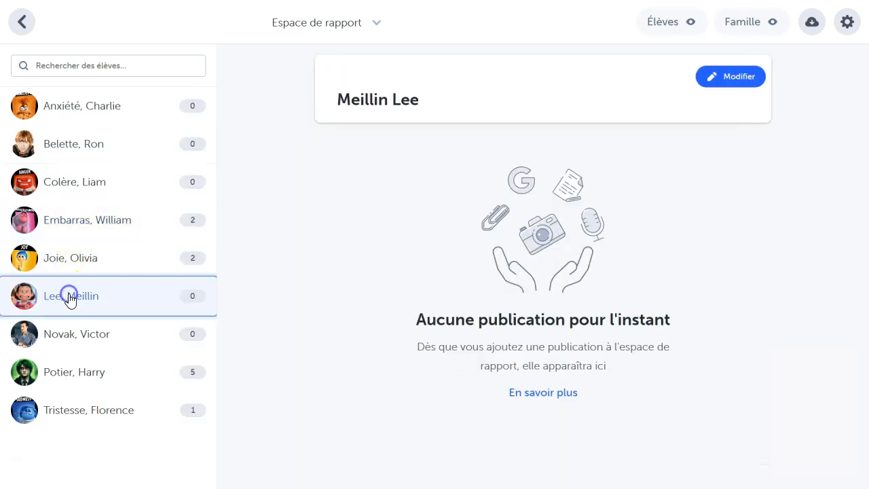
Step: Edit the report of the first student in the list and paste the progress summary under "Bulletin scolaire Semestre 1"
click(126, 110)
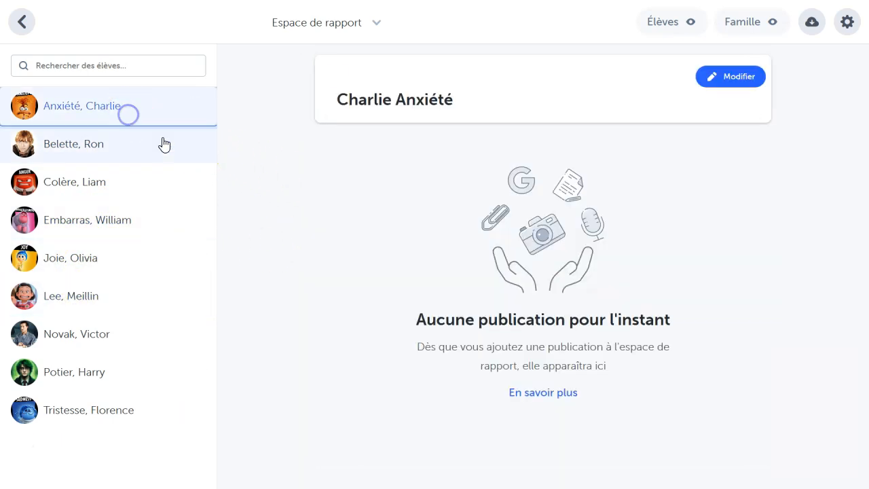
click(740, 75)
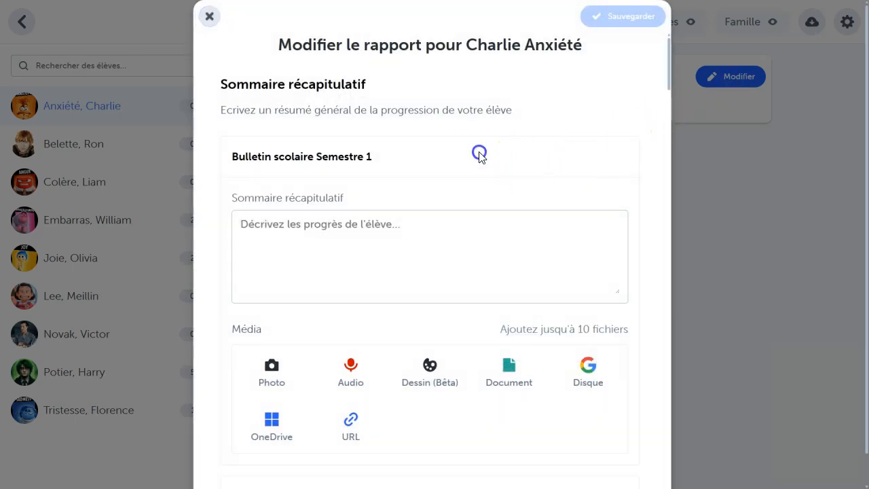
click(452, 218)
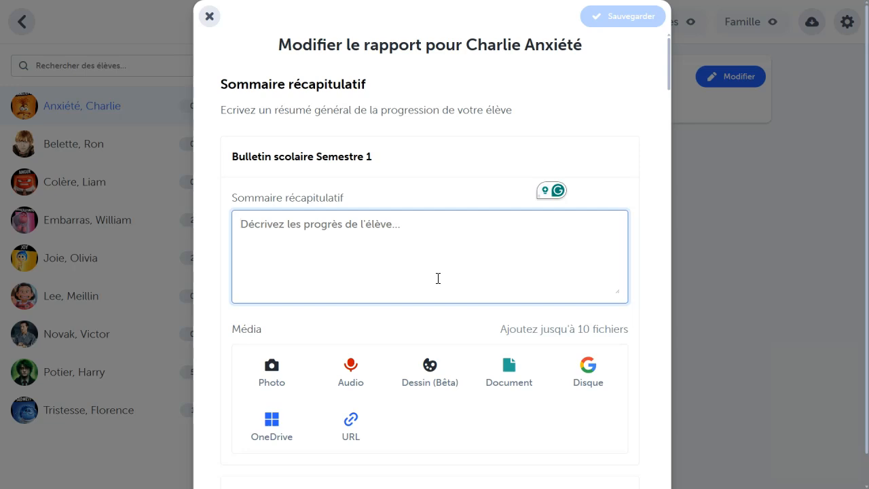
text(Charlie progresse bien, avec des forces en français et éducation civique. Nous allons travailler sur les maths et l'anglais pour bâtir sa confiance.)
click(464, 176)
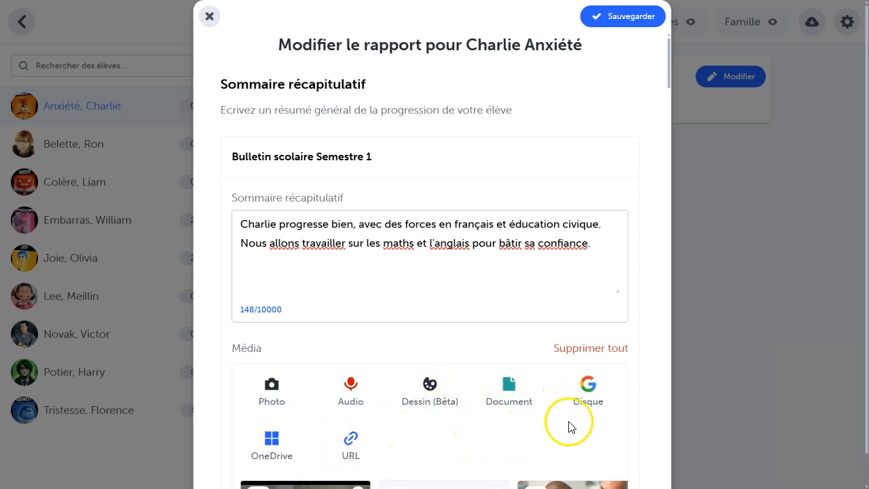
Step: For the Arts learning domain, set the competency level to "En voie d'acquis" and paste the prepared comment
scroll(609, 435, down, 5)
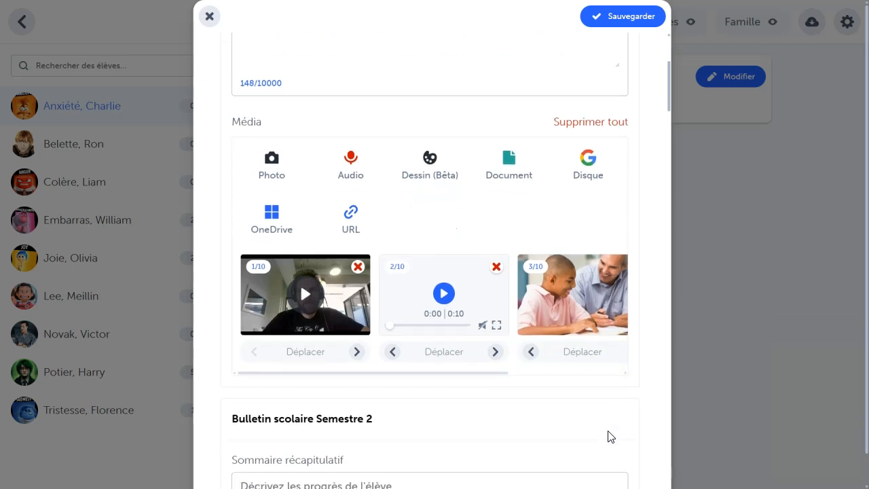
scroll(650, 404, down, 1)
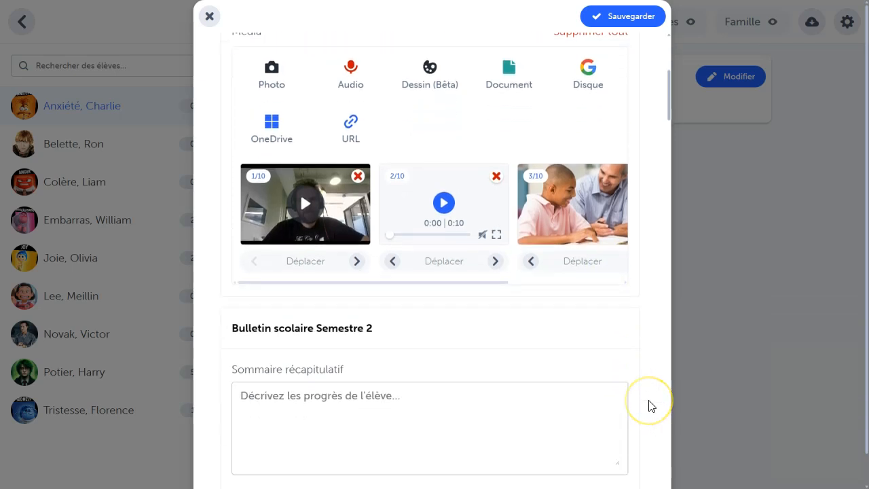
scroll(650, 405, down, 1)
scroll(650, 406, down, 2)
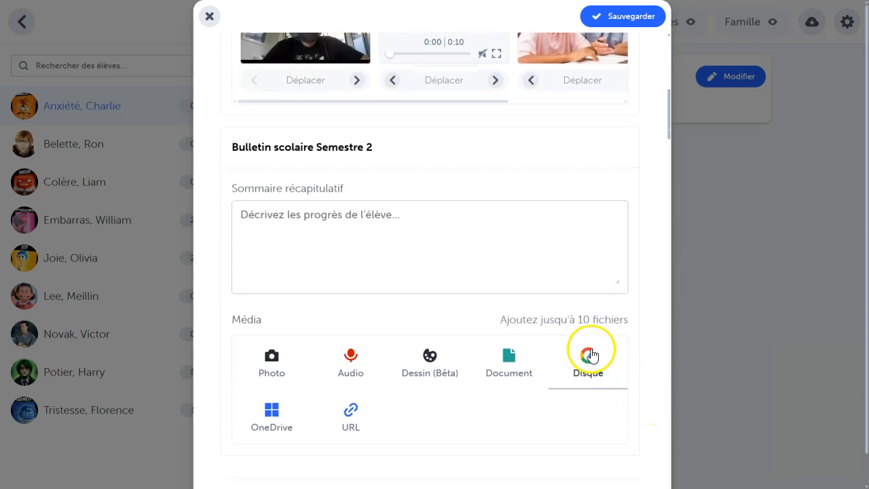
click(633, 324)
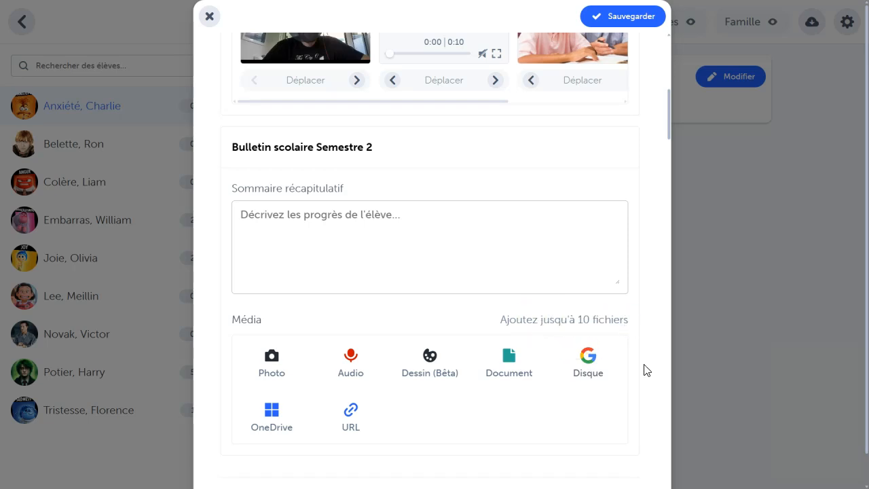
scroll(647, 370, down, 4)
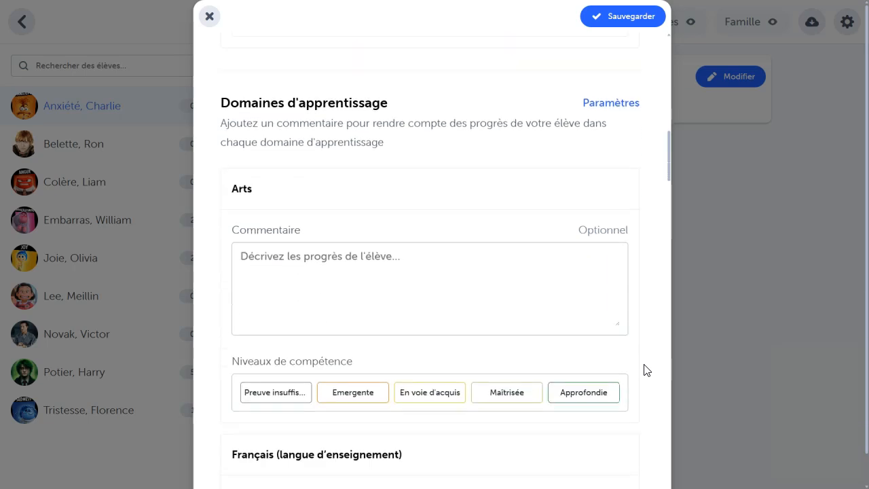
click(438, 398)
click(442, 303)
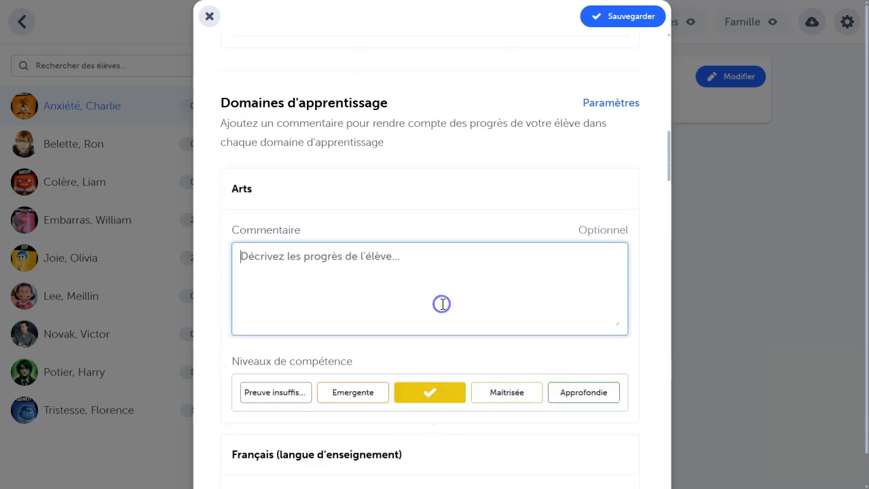
key(ctrl+v)
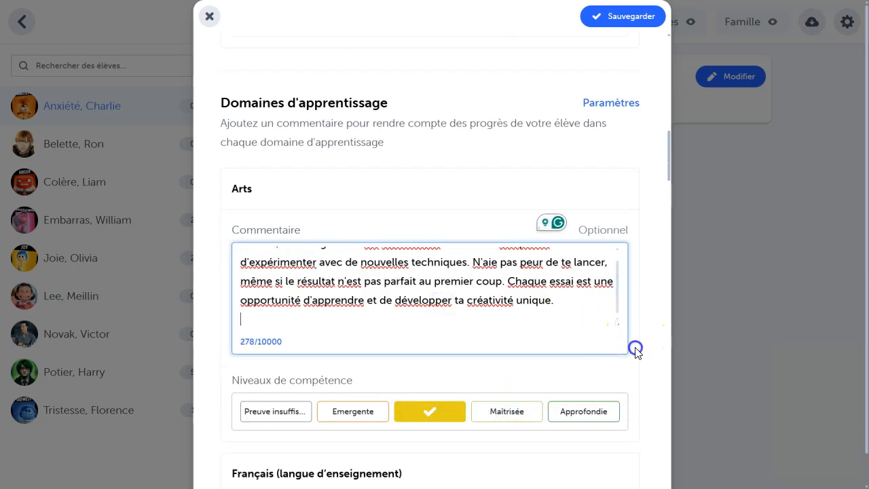
click(634, 348)
Step: For "Français (langue d'enseignement)", set the competency level to "Maîtrisée" and paste the prepared comment
scroll(634, 351, down, 3)
scroll(634, 351, down, 1)
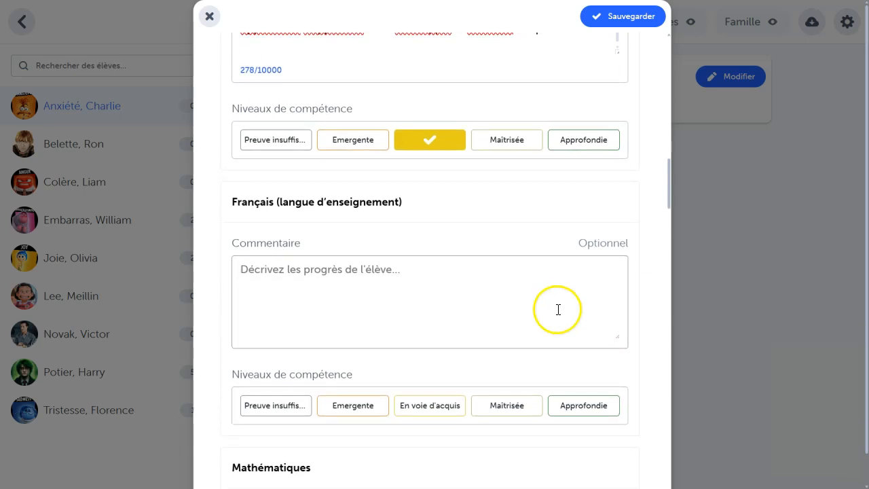
click(496, 405)
click(365, 346)
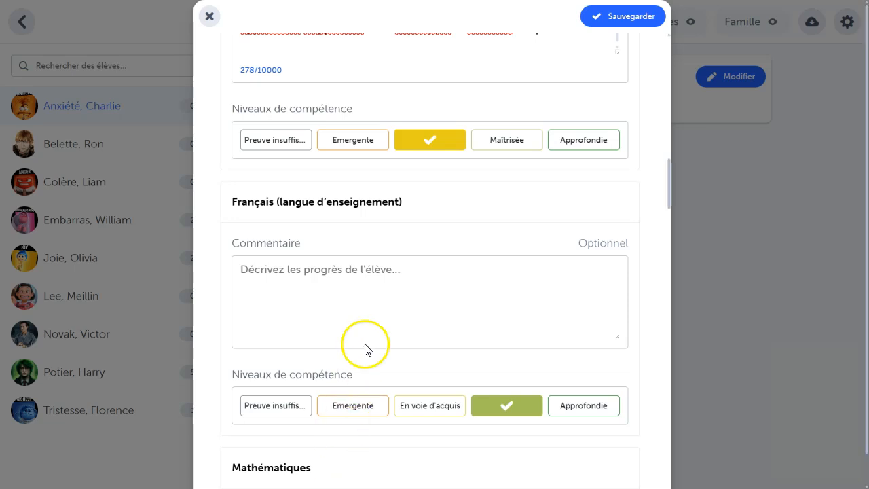
key(ctrl+v)
Step: For "Anglais (langue seconde)", paste the prepared comment and set the competency level to insufficient evidence ("Preuve insuffis...")
scroll(640, 393, down, 5)
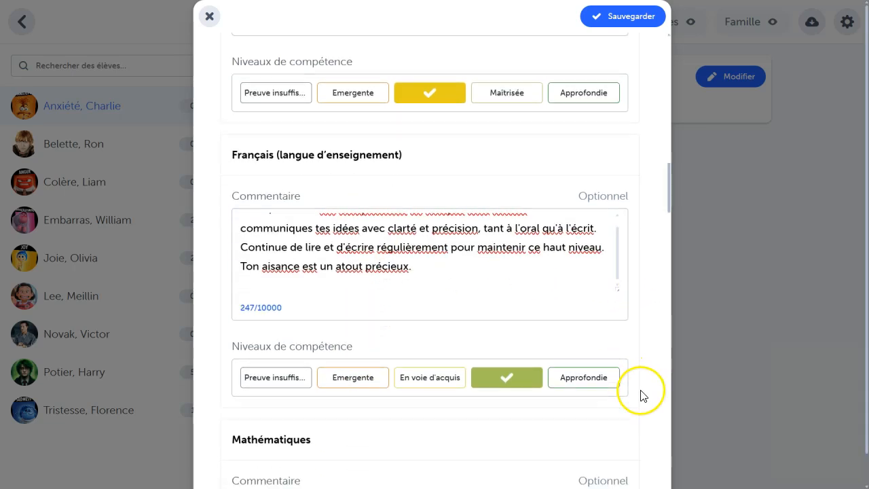
scroll(640, 396, down, 2)
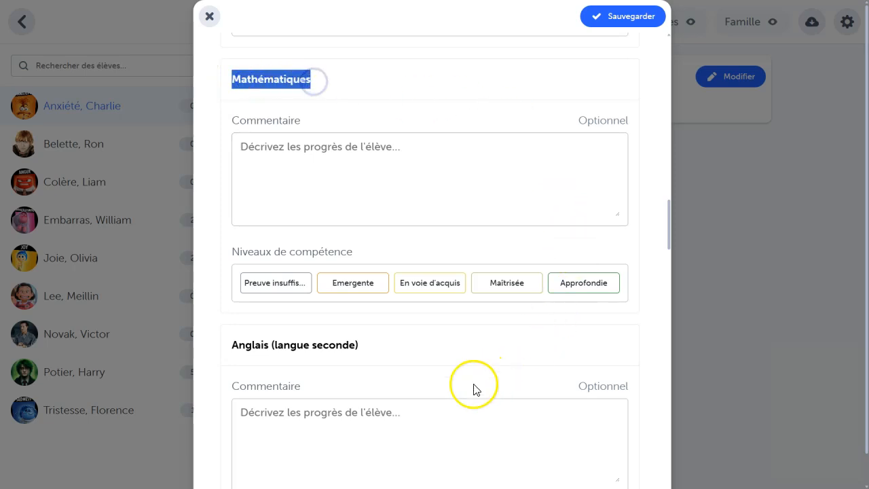
click(431, 409)
key(ctrl+v)
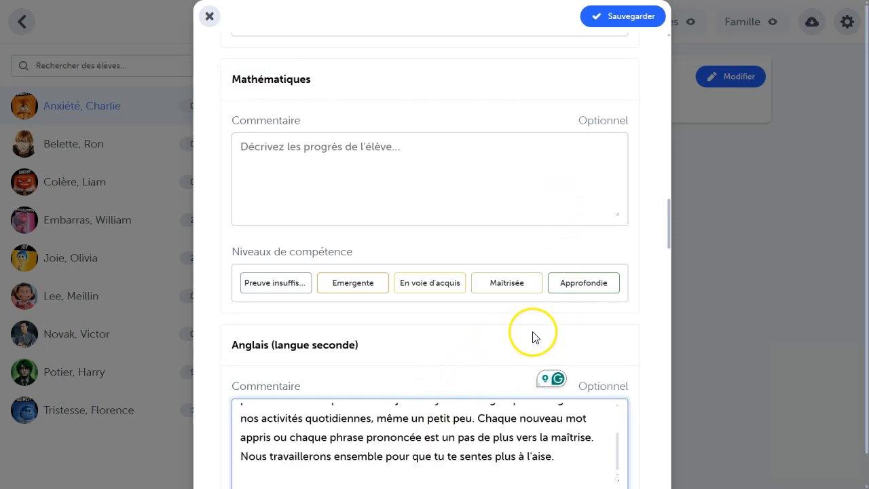
scroll(570, 335, down, 2)
scroll(625, 348, down, 2)
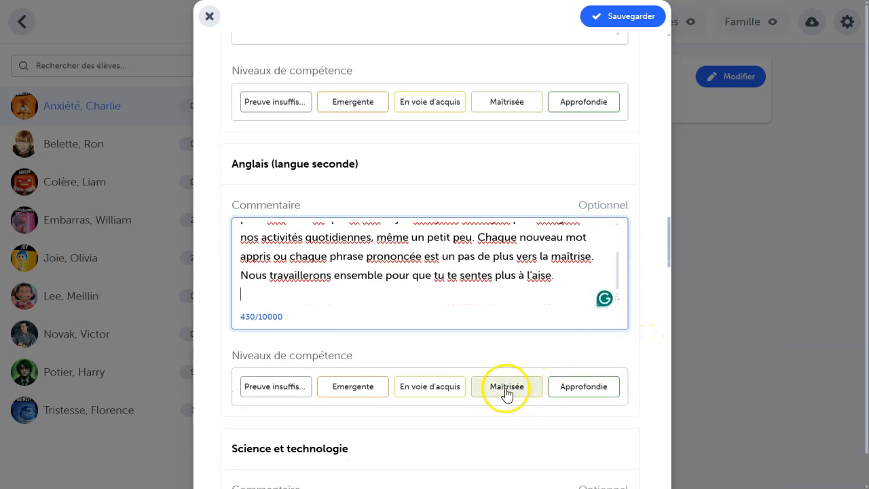
click(276, 387)
Step: Rate "Science et technologie" as "En voie d'acquis", "Géographie, histoire et éducation à la citoyenneté" as "Maîtrisée" and "Éducation physique et à la santé" as "Approfondie"
scroll(284, 414, down, 8)
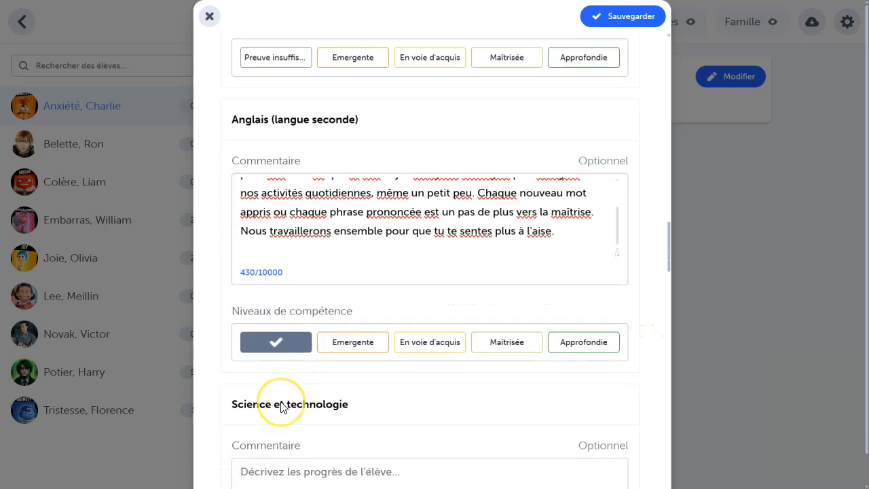
click(421, 300)
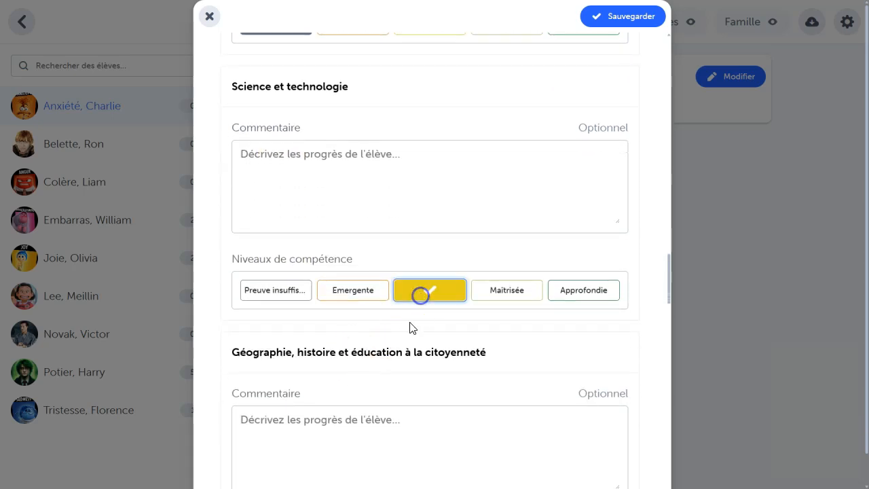
scroll(409, 328, down, 4)
click(510, 375)
scroll(509, 375, down, 6)
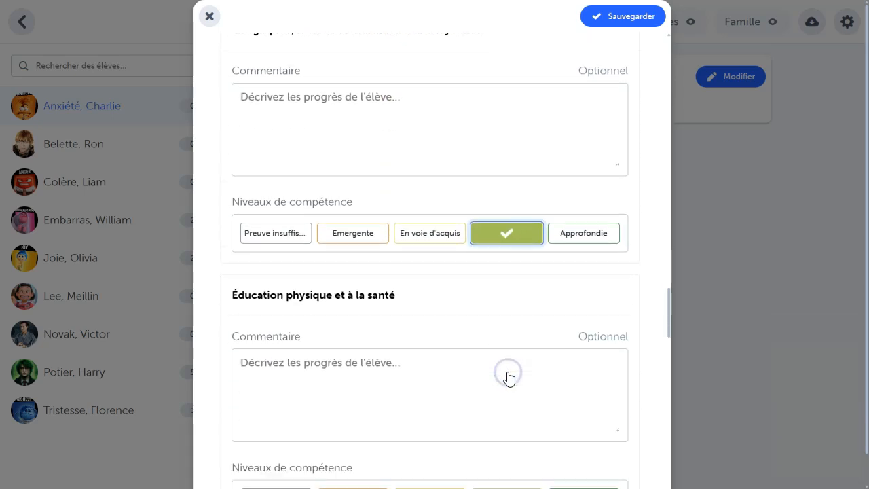
click(558, 370)
Step: For "Éducation Civique", paste the prepared comment and set the competency level to "Approfondie"
scroll(543, 394, down, 3)
scroll(536, 404, down, 15)
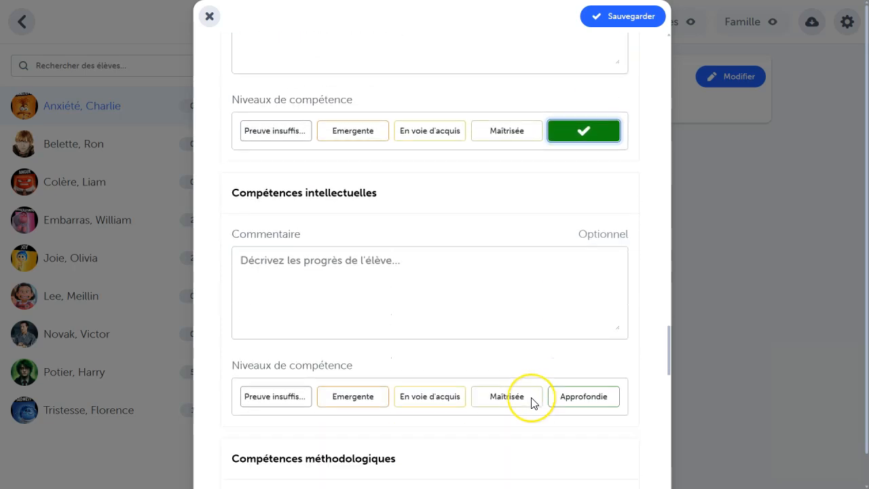
scroll(529, 397, down, 10)
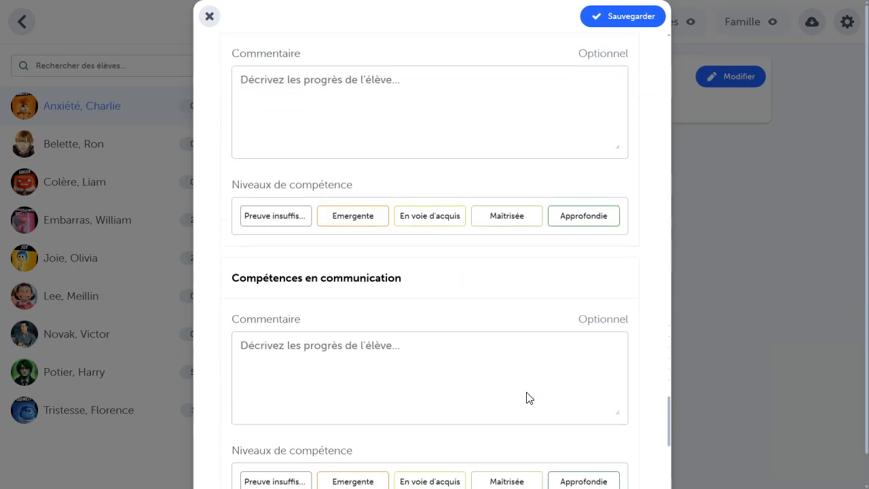
click(339, 286)
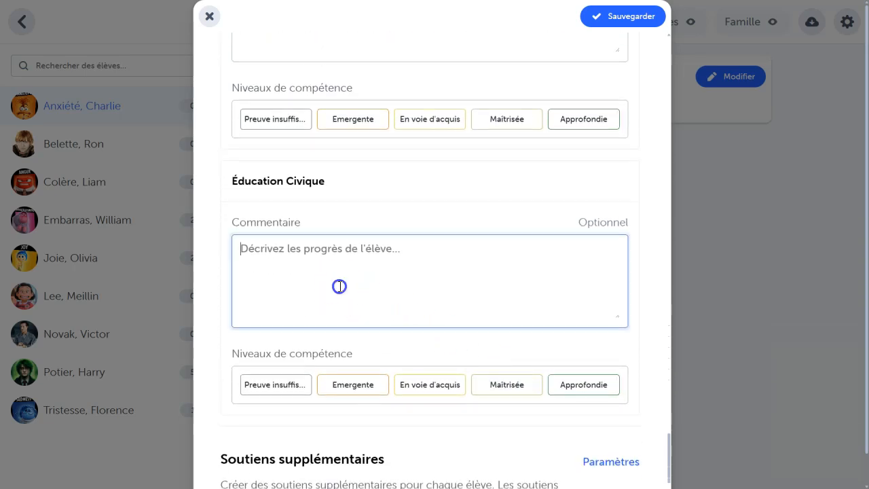
key(ctrl+v)
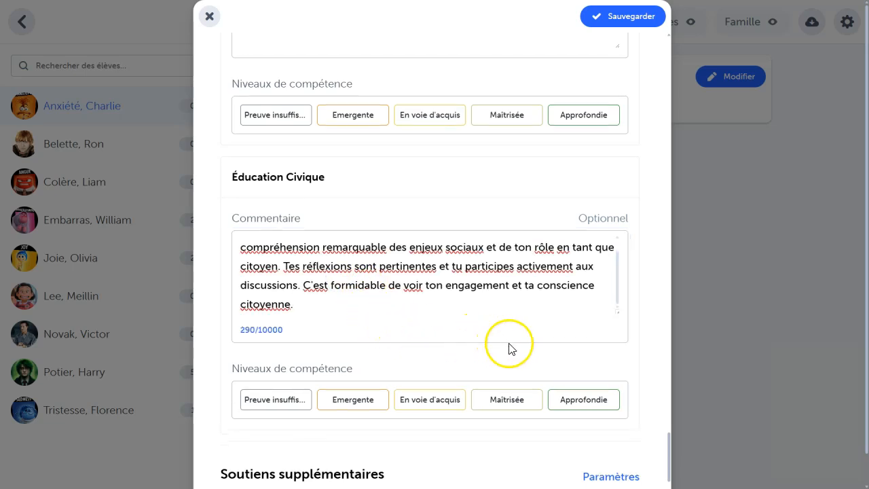
click(590, 399)
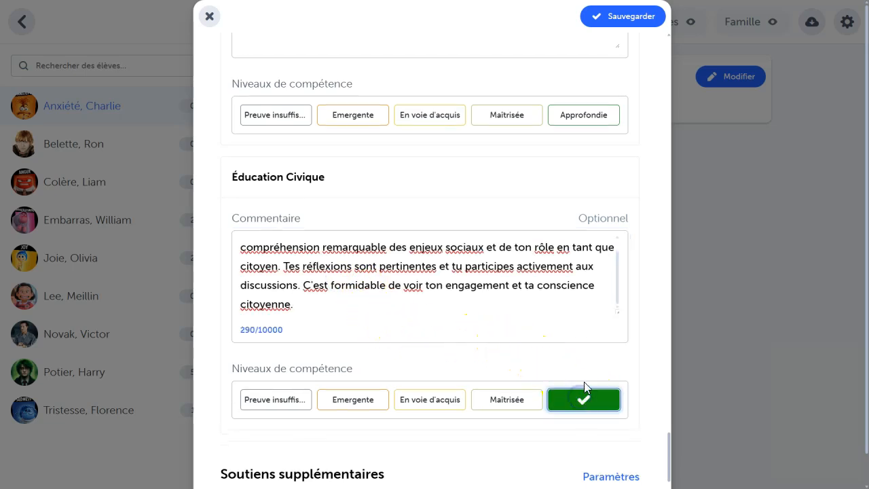
Step: Assign the additional support "PI - Plan d'Intervention" to the student, save the report and review the saved version down to the supports
scroll(646, 234, up, 3)
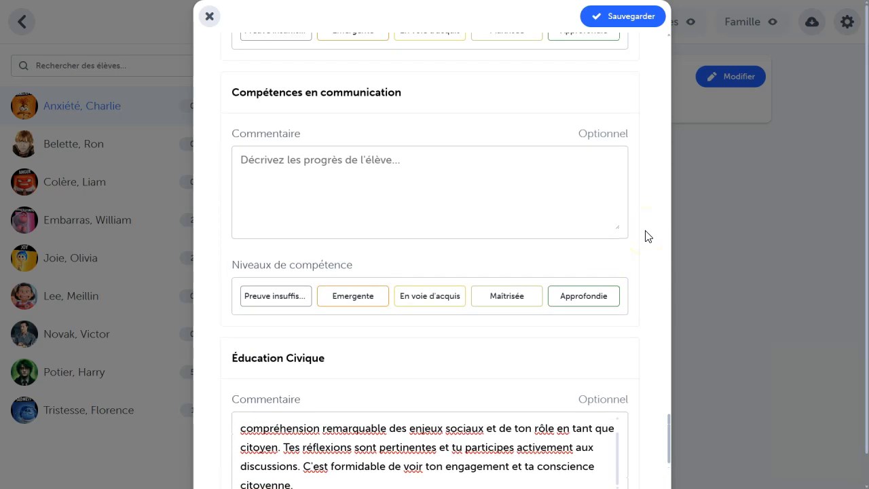
scroll(647, 236, down, 2)
scroll(649, 236, down, 4)
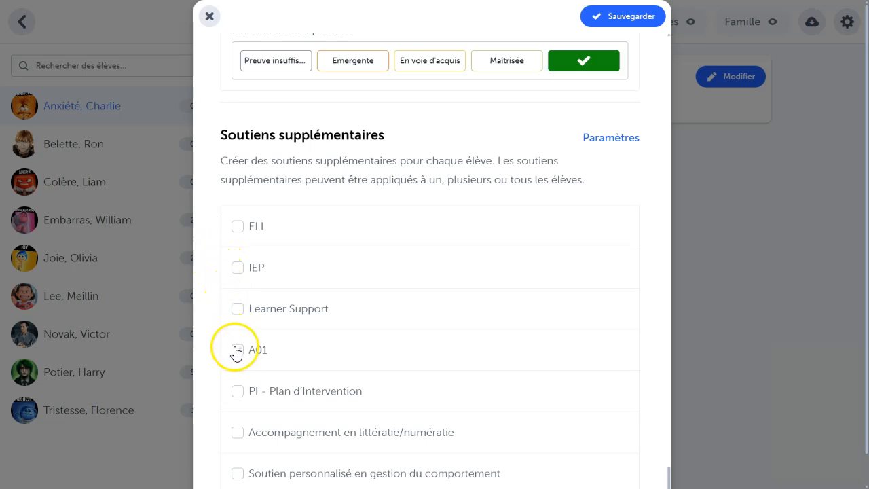
click(239, 393)
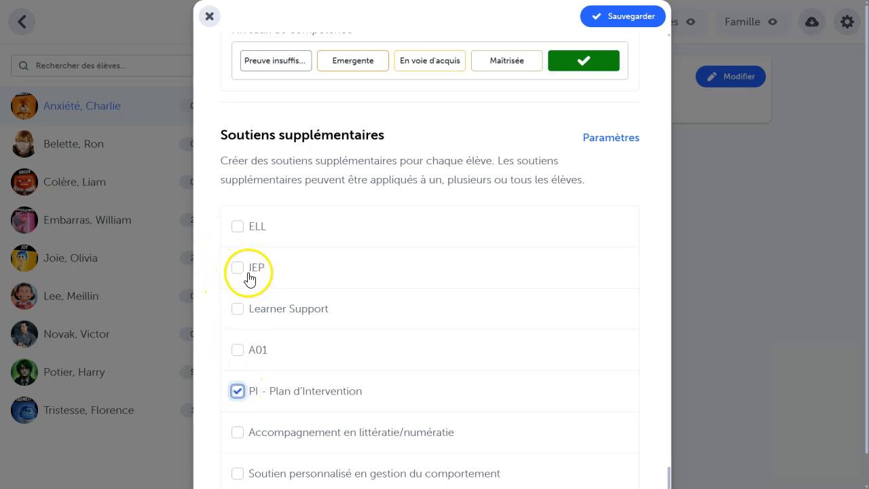
click(238, 228)
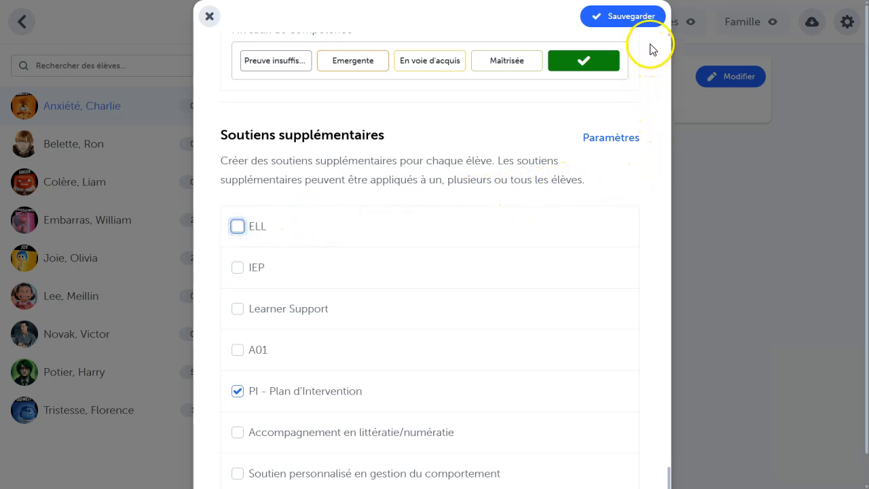
click(631, 20)
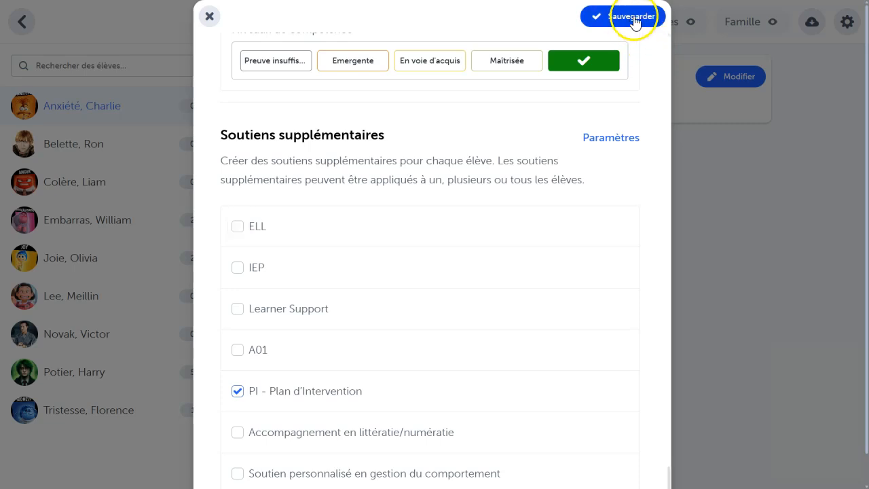
click(625, 22)
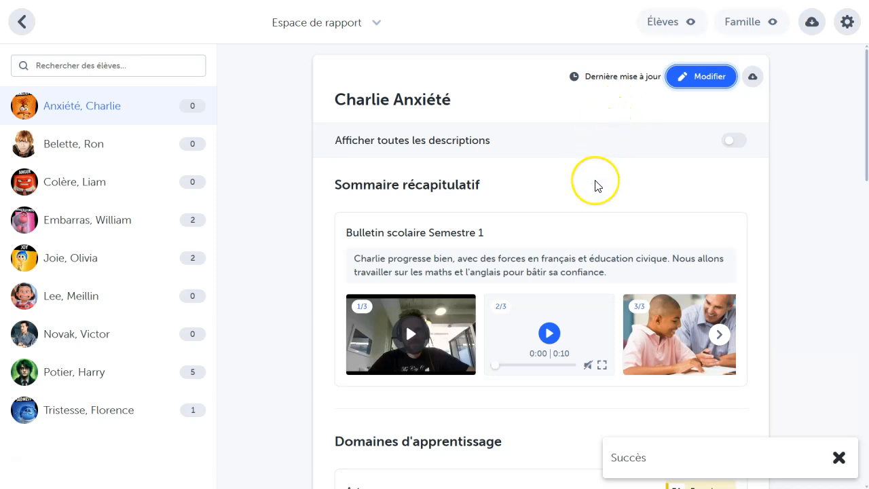
scroll(595, 185, down, 5)
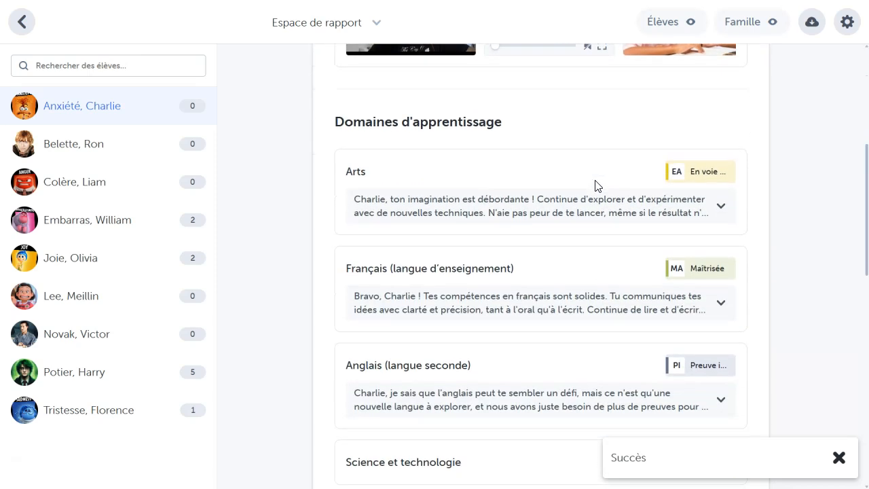
scroll(596, 185, down, 1)
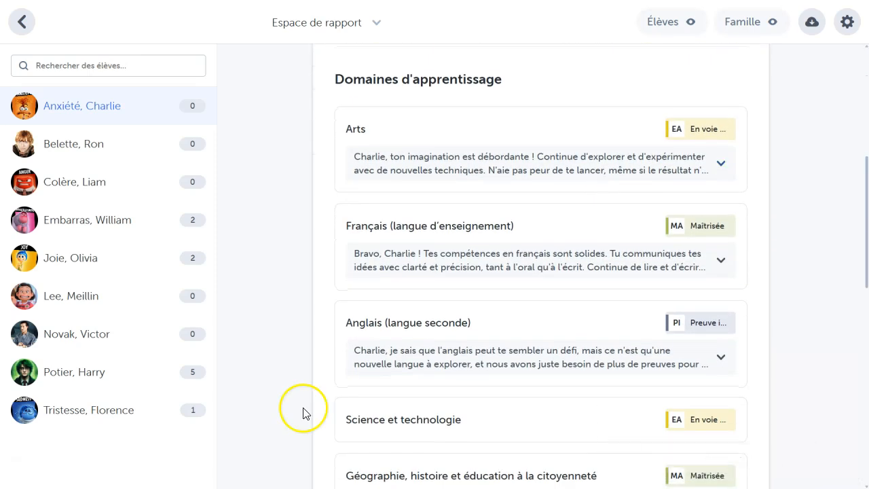
scroll(303, 413, down, 4)
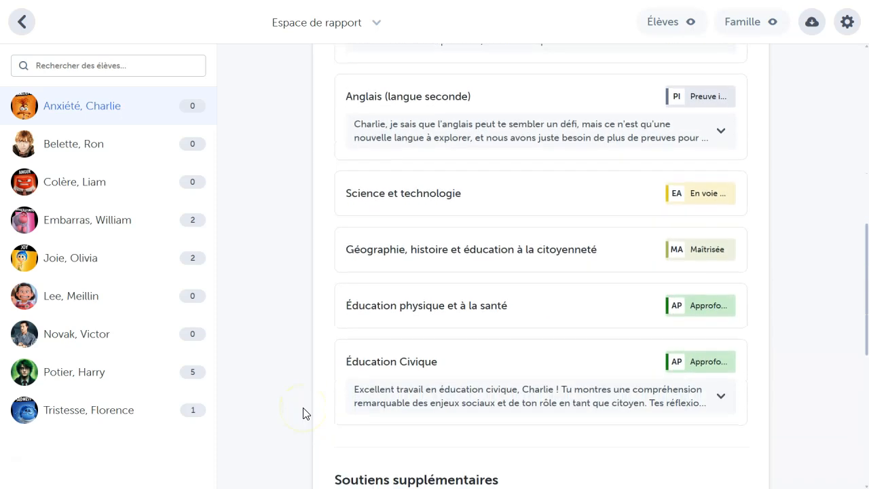
scroll(303, 412, down, 2)
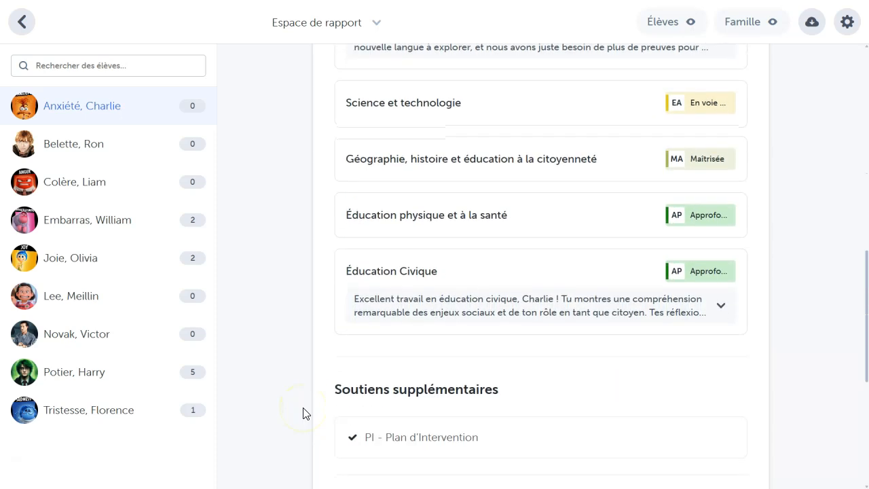
Step: In the report space's access settings, turn off families' commenting and their view of competency levels, and set family access to "Caché"
click(694, 25)
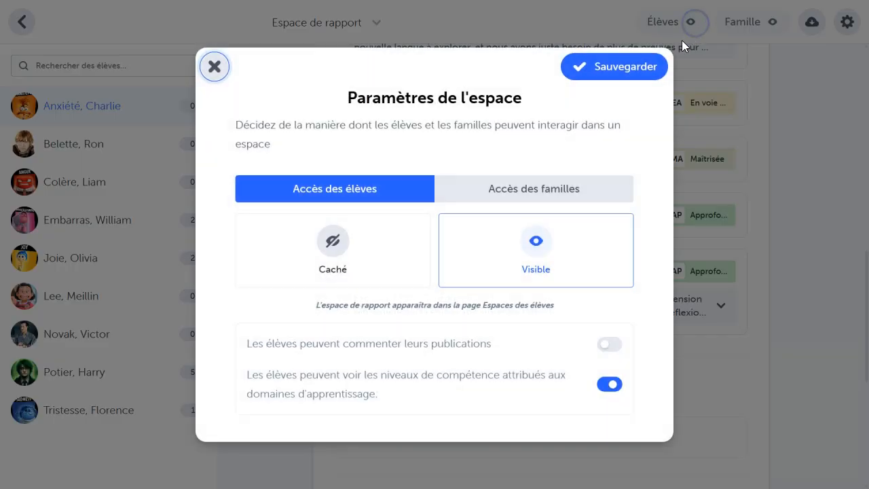
click(521, 192)
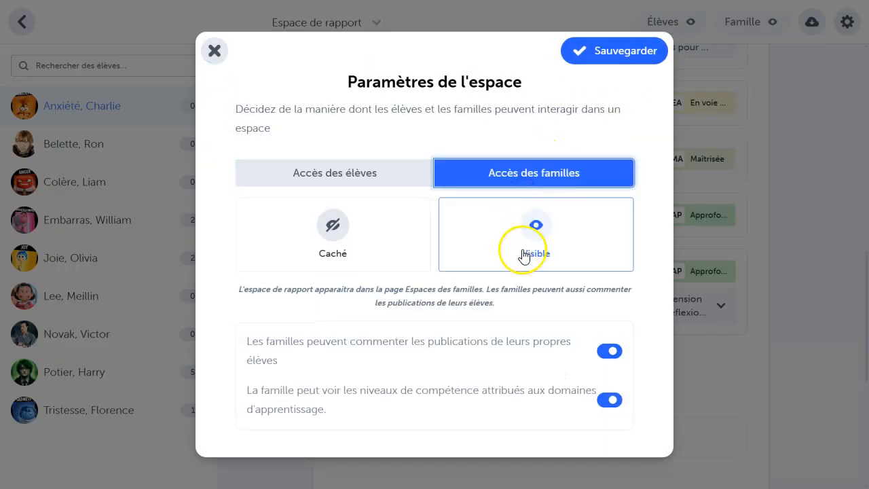
click(606, 349)
click(609, 387)
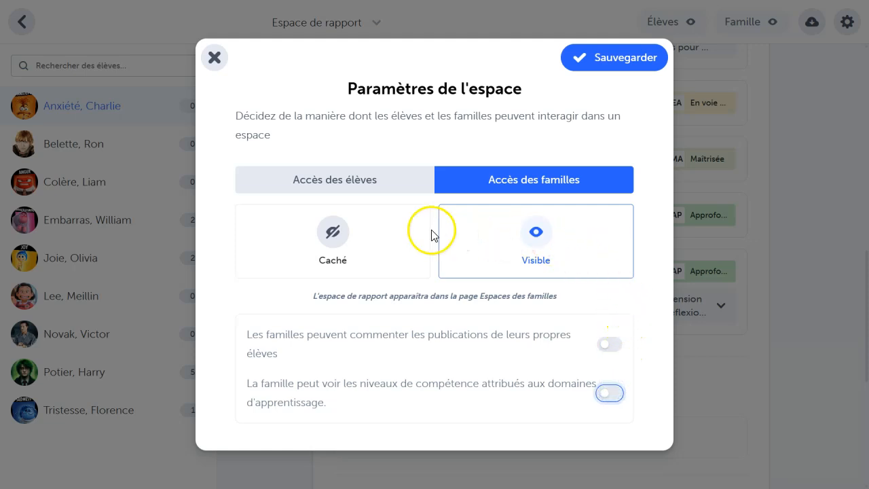
click(381, 237)
click(339, 215)
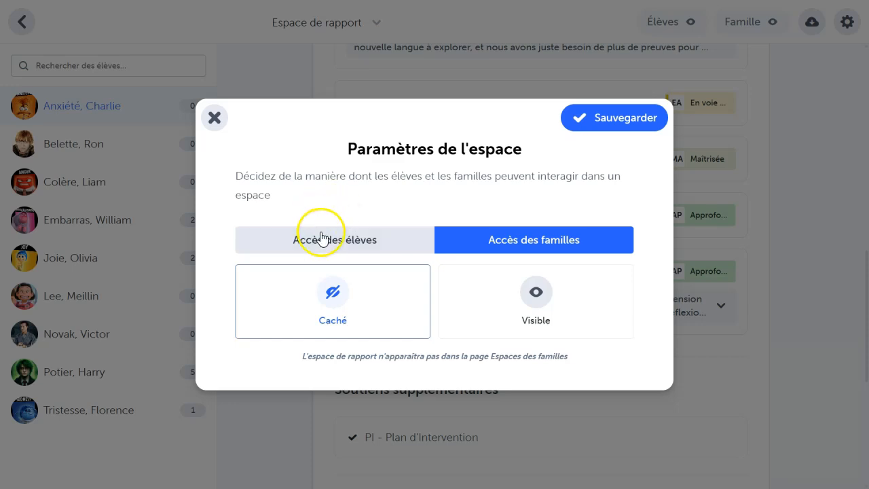
Step: Set student access to "Visible", allowing students to comment on their publications and see the competency levels assigned to learning domains
click(330, 242)
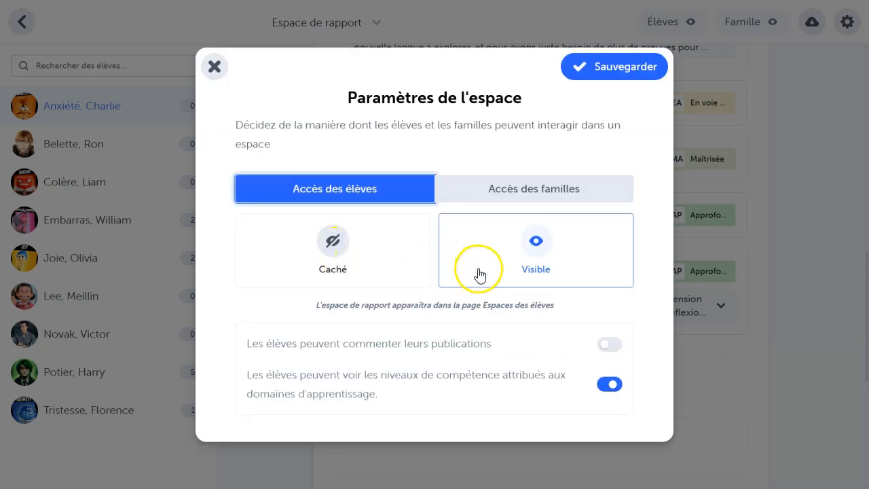
click(404, 253)
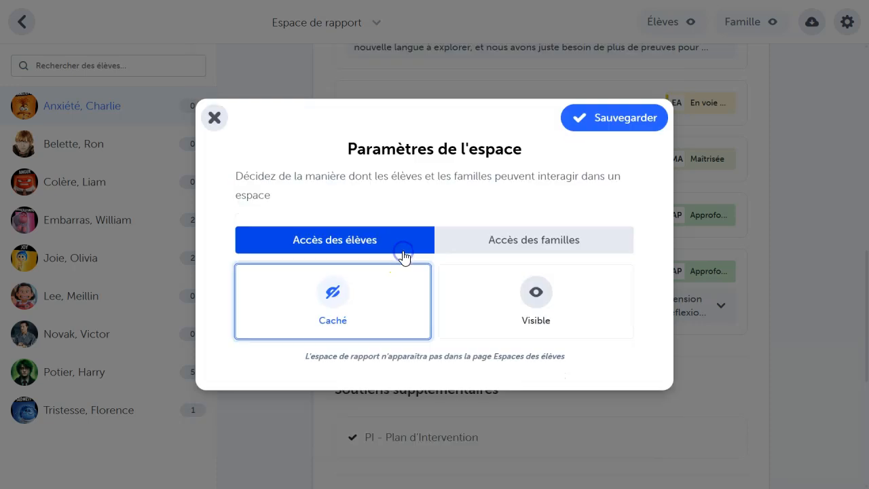
click(498, 301)
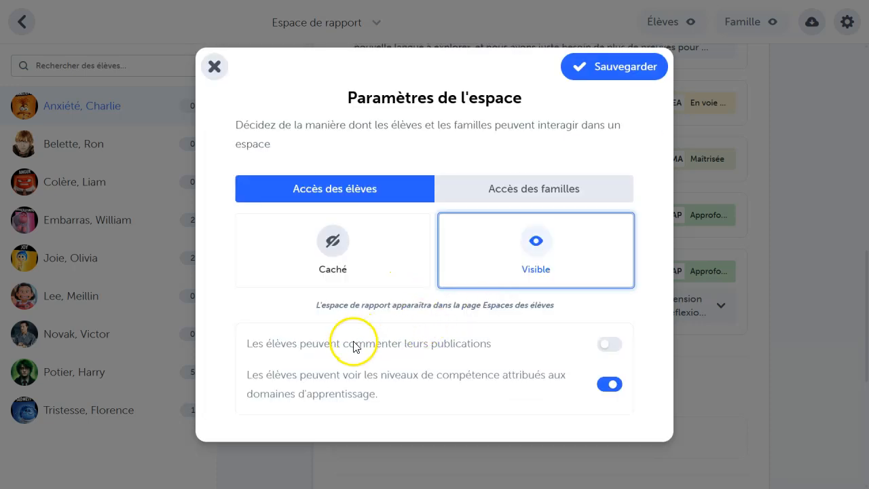
click(608, 344)
click(607, 391)
click(607, 392)
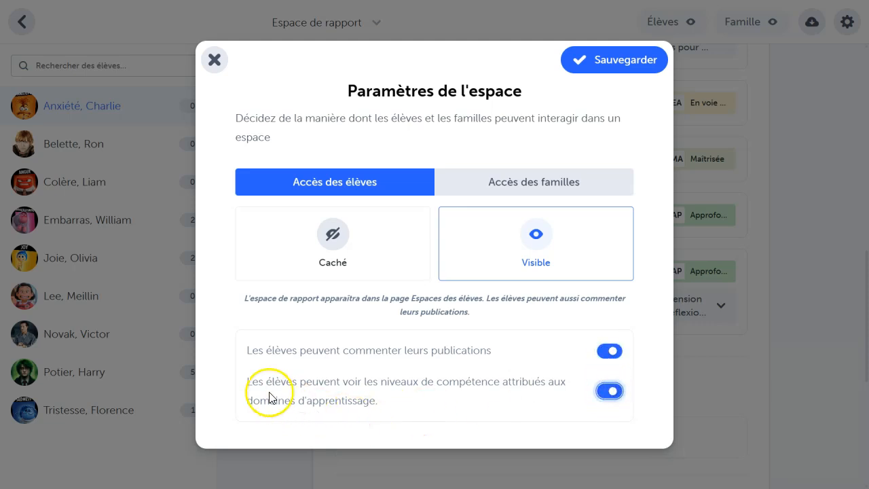
drag(248, 382, 265, 383)
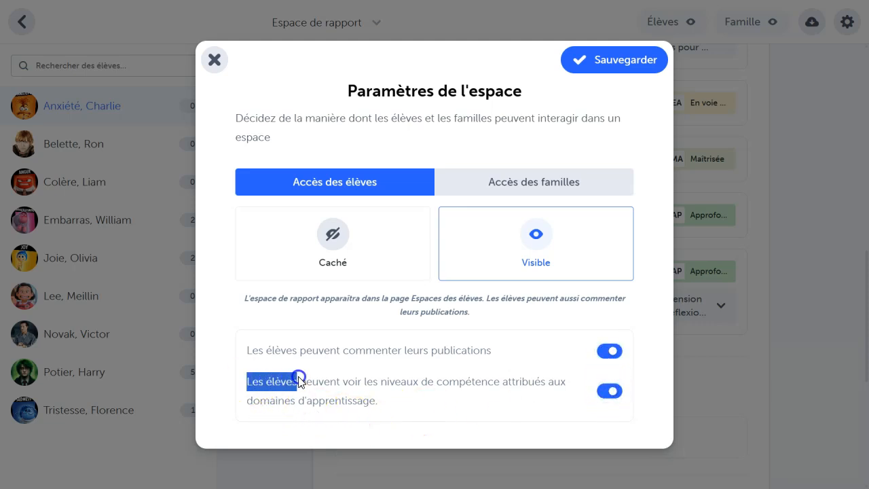
drag(337, 389, 370, 399)
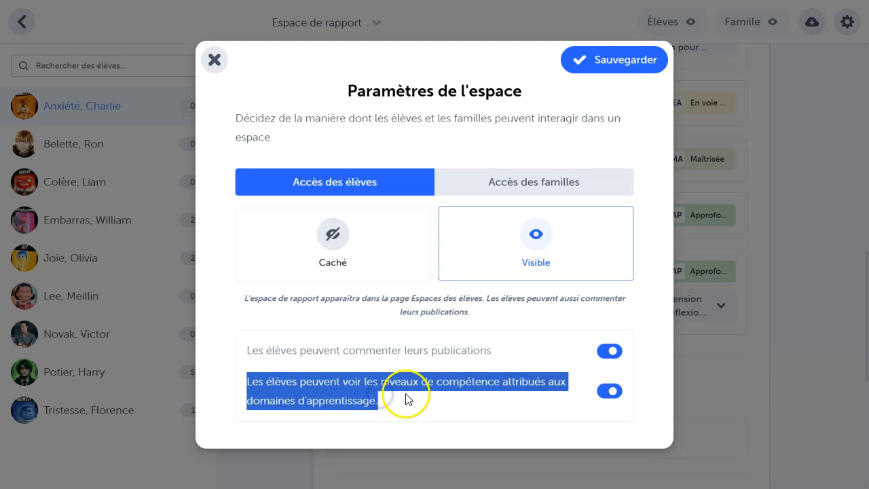
click(456, 408)
click(602, 397)
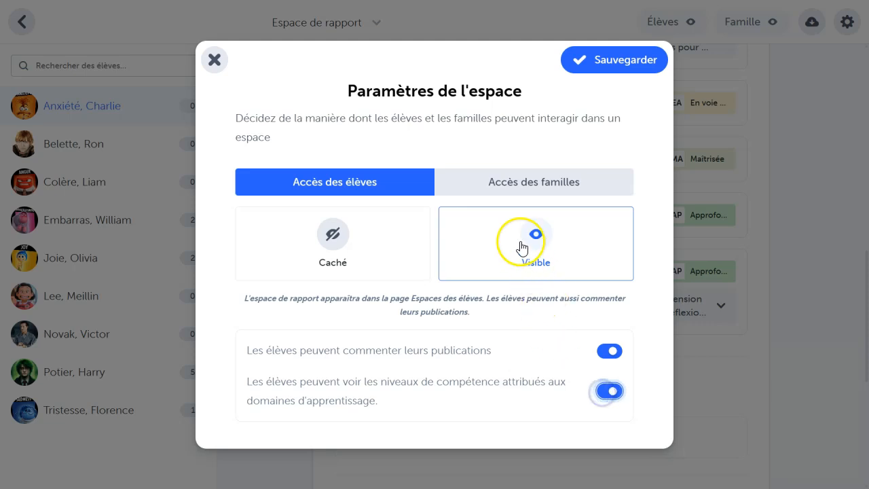
Step: Set family access to "Visible", let families see the competency levels, and save the space settings
click(520, 194)
click(505, 293)
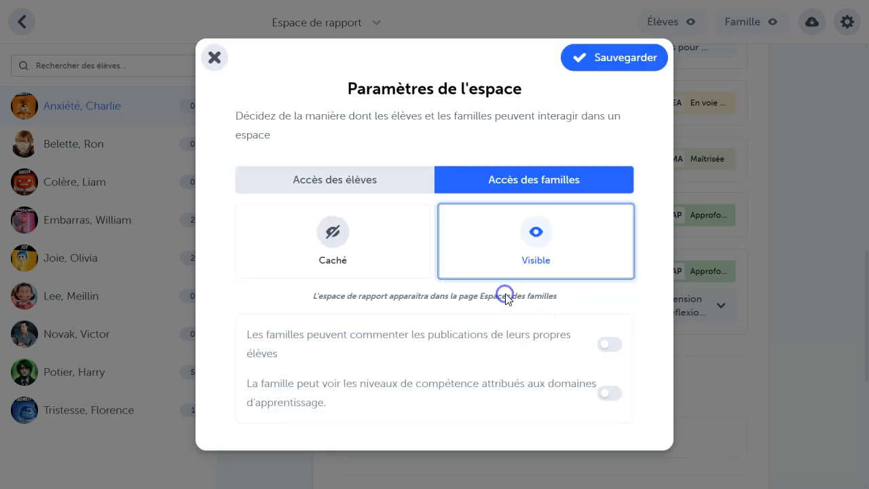
drag(289, 384, 345, 399)
click(614, 394)
click(639, 309)
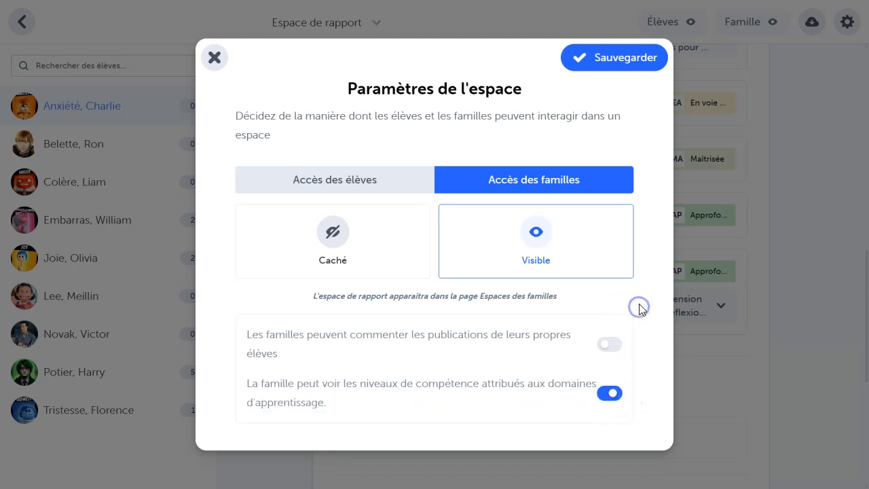
click(616, 61)
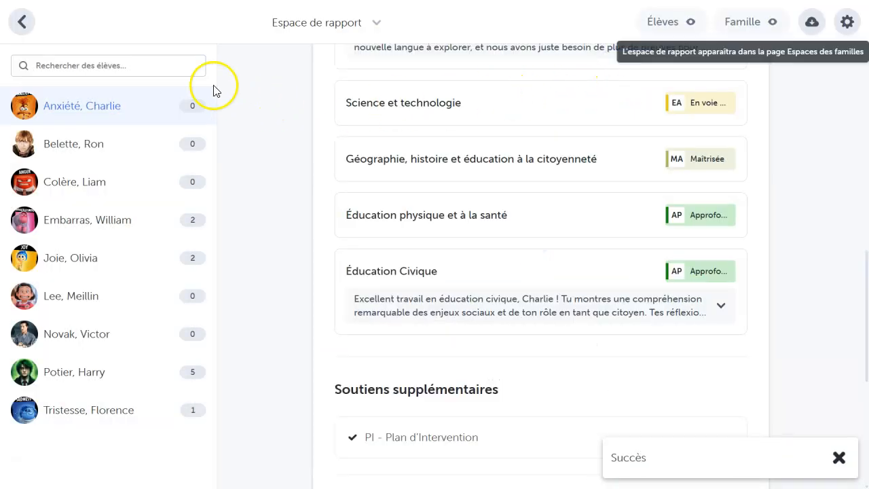
Step: Return to the class spaces overview and check the student access settings of "Espace de rapport" without changing them
click(23, 30)
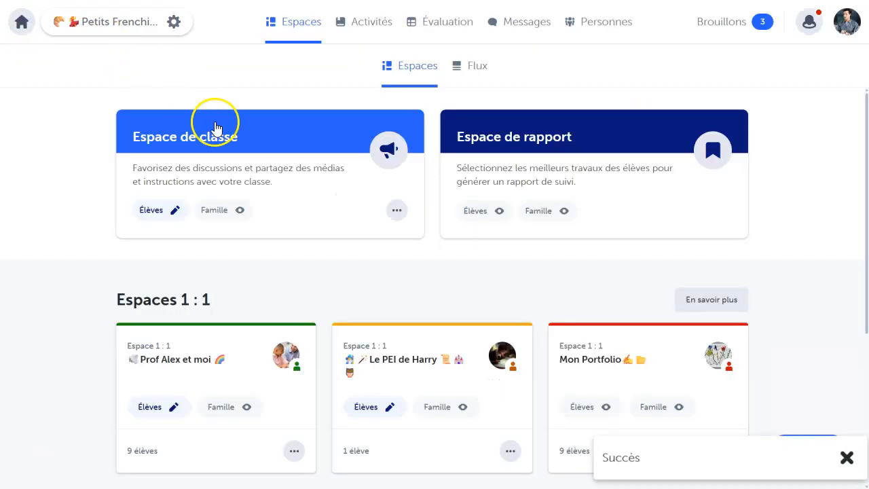
click(508, 211)
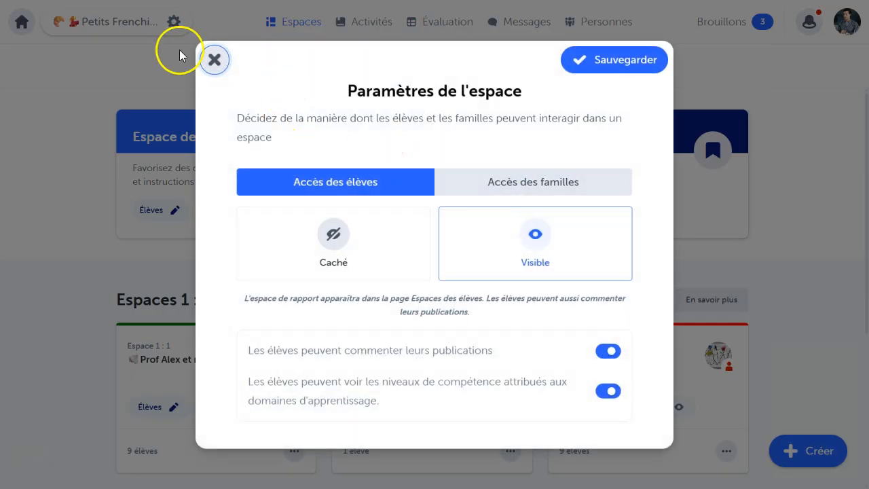
click(213, 60)
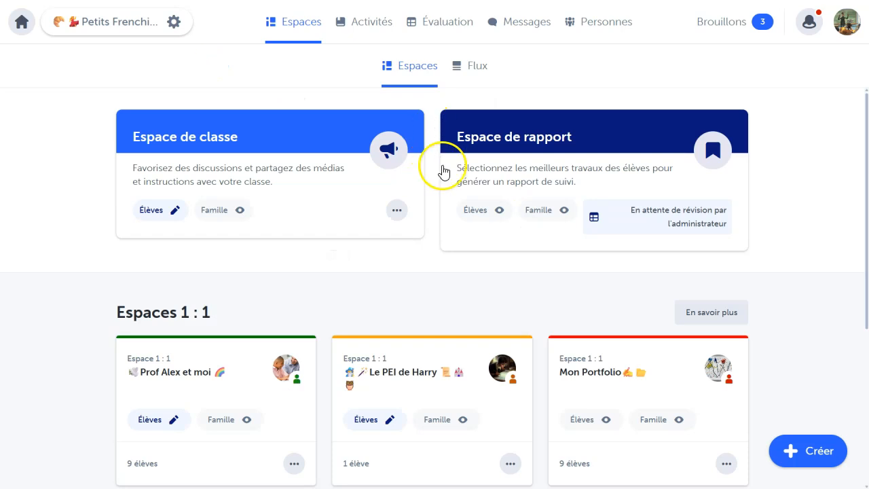
Step: Reopen "Espace de rapport", open the report another teacher is currently editing and read its notice about unavailable editing
click(520, 158)
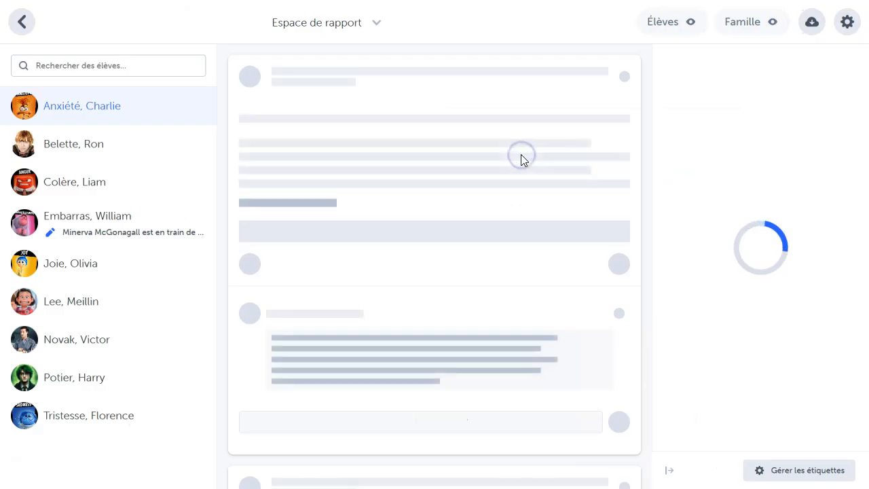
mouse_move(133, 227)
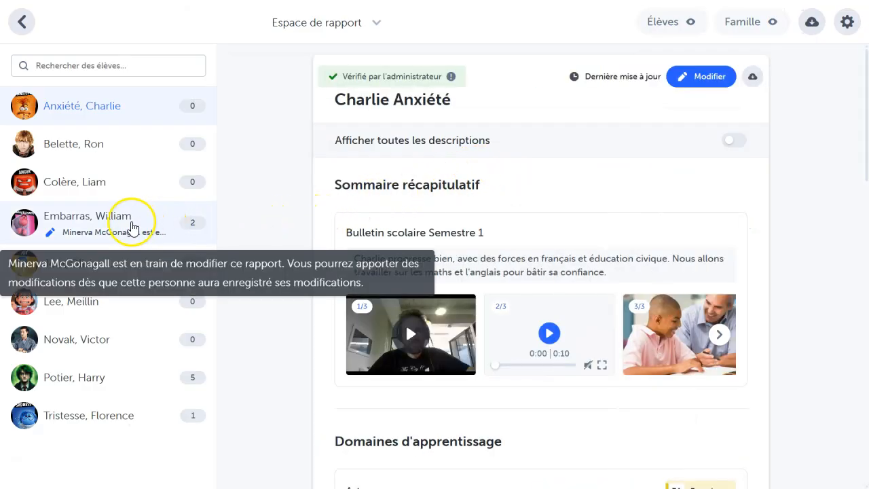
click(133, 227)
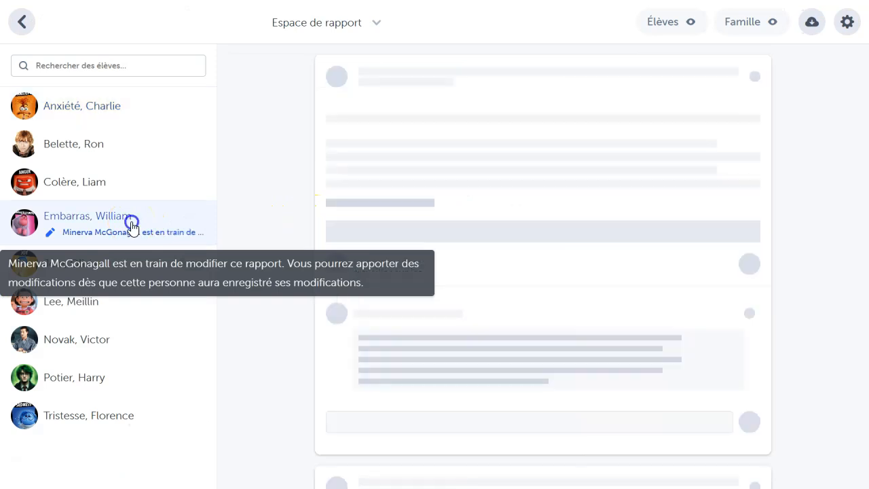
drag(264, 70, 549, 91)
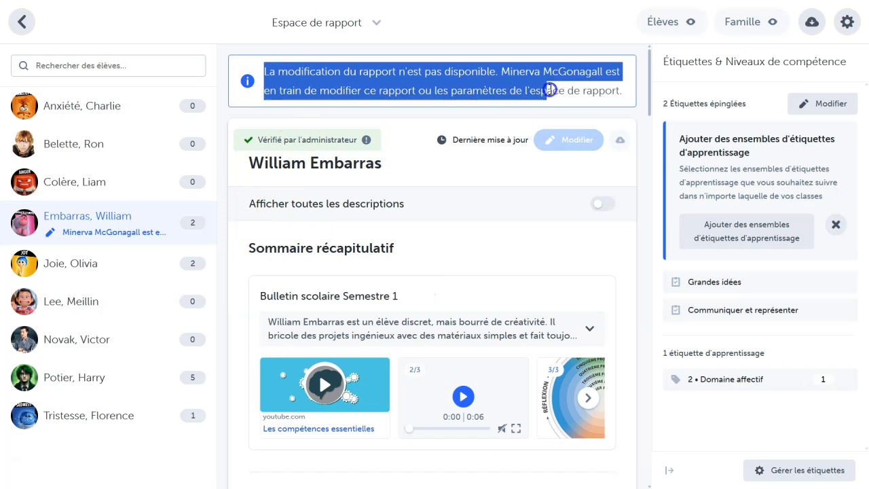
click(625, 95)
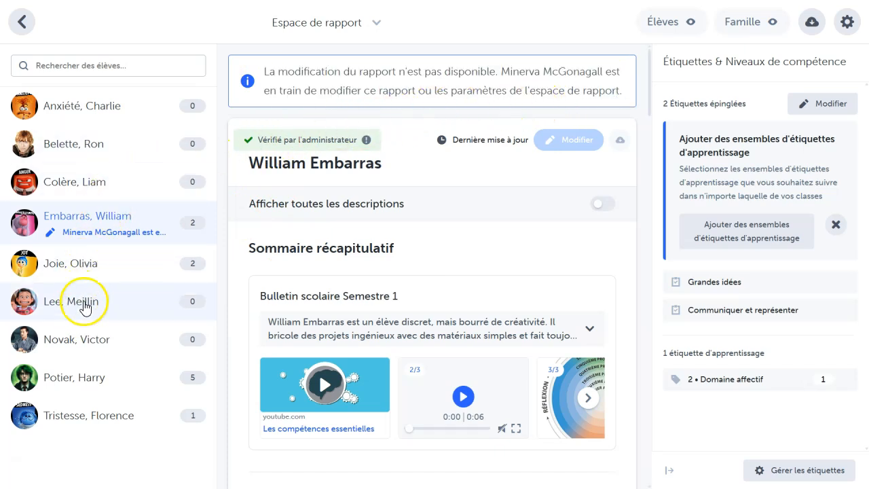
Step: Open the report below the locked one for editing, read the notice on single-teacher editing and inactivity, and close the editor without changes
click(84, 279)
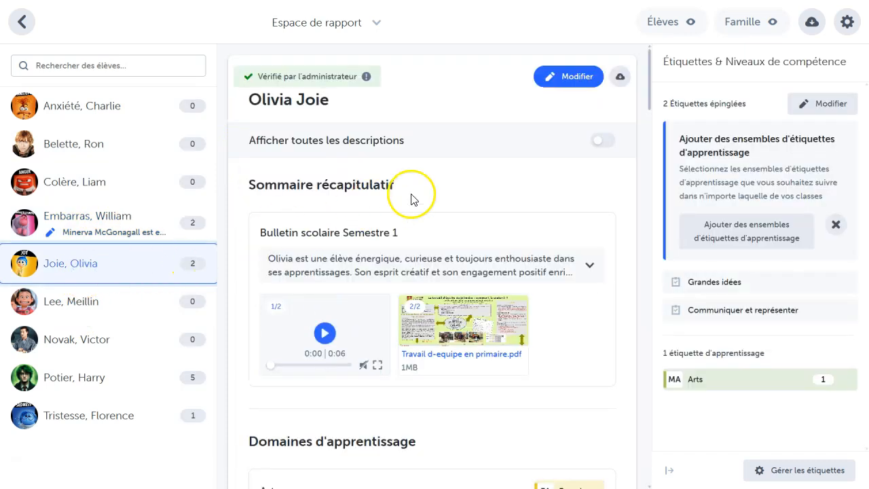
click(566, 85)
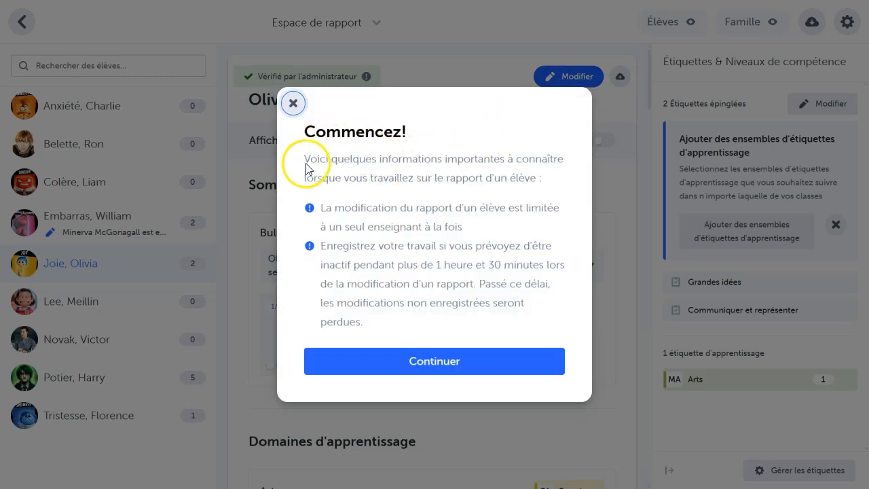
click(439, 265)
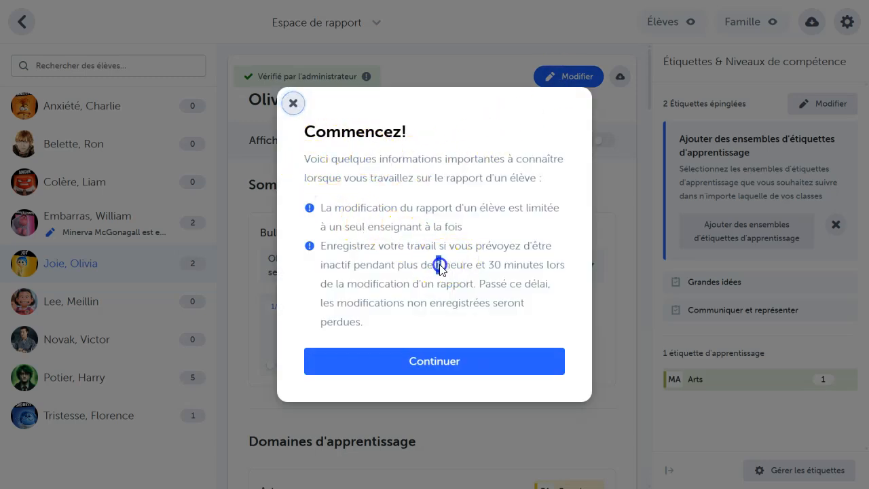
click(547, 249)
click(473, 357)
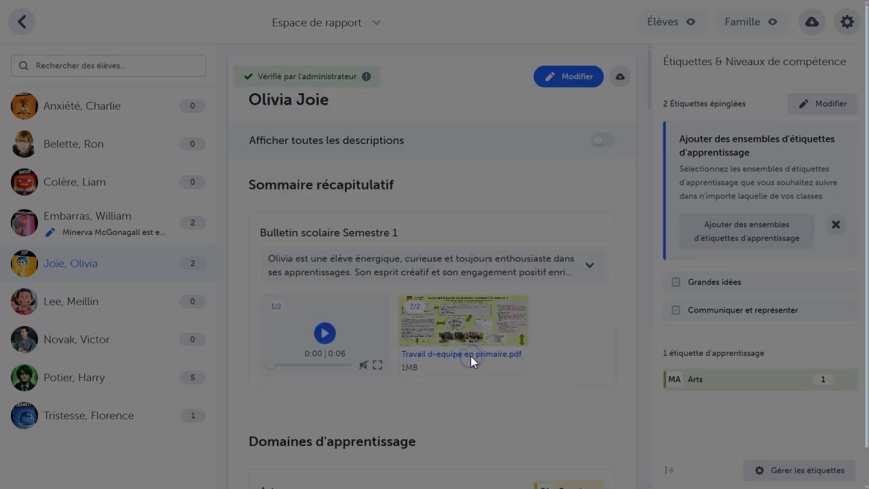
click(510, 272)
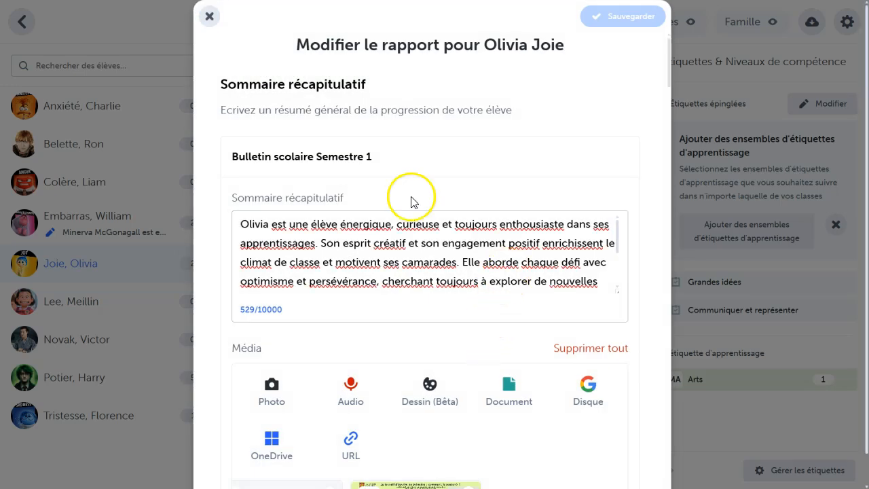
click(211, 20)
Step: Check the administrator review status on the last listed student's report and on the first listed student's report
click(111, 412)
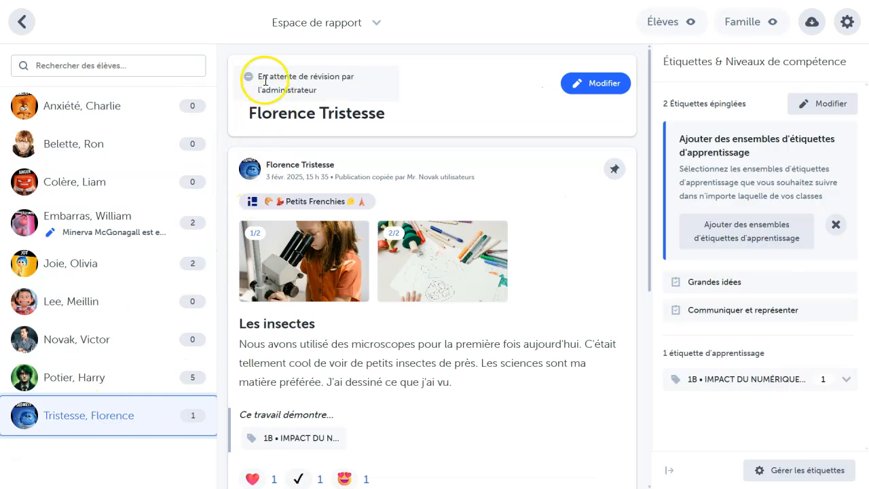
drag(258, 81, 311, 90)
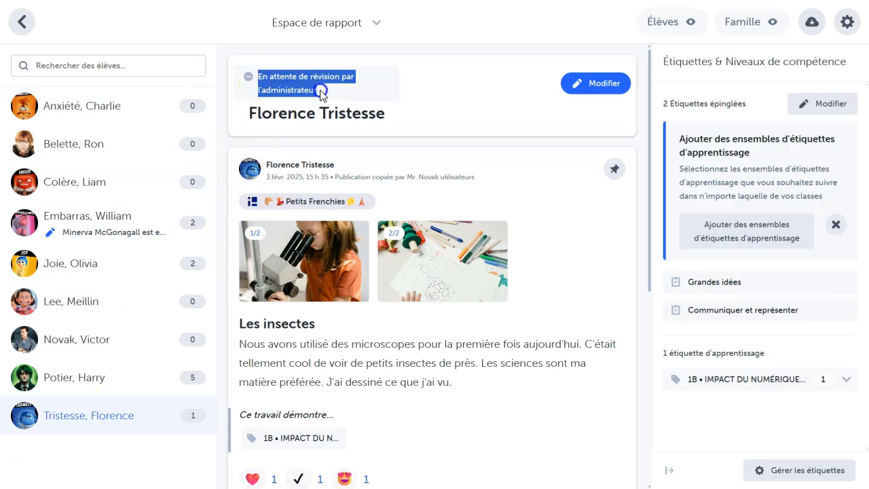
click(322, 91)
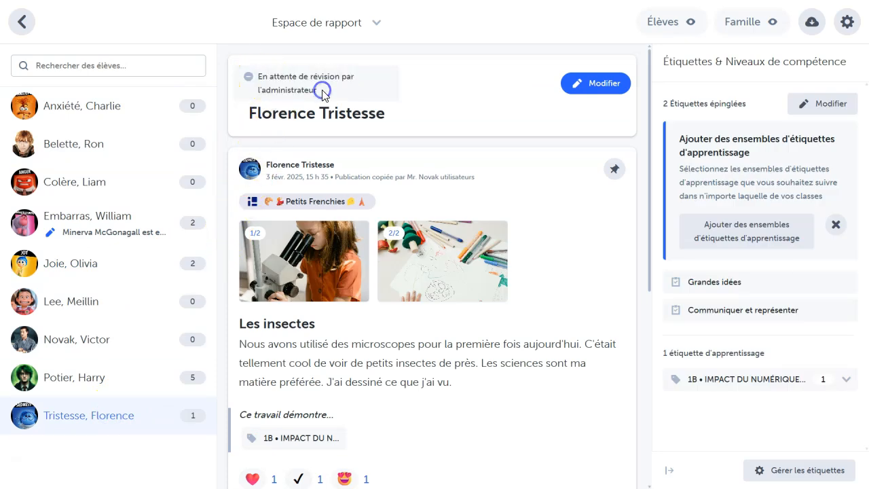
click(119, 123)
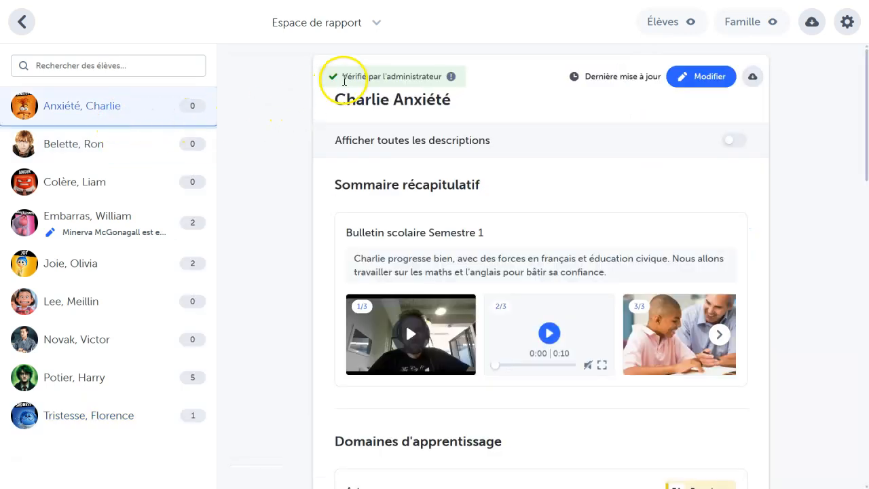
click(345, 77)
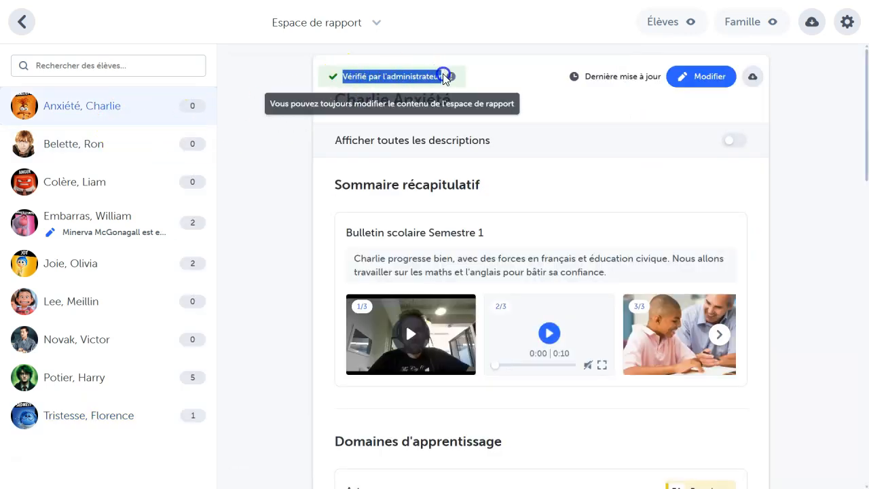
click(479, 76)
Step: Return to the class spaces overview and read the administrator review status of "Espace de rapport"
click(22, 22)
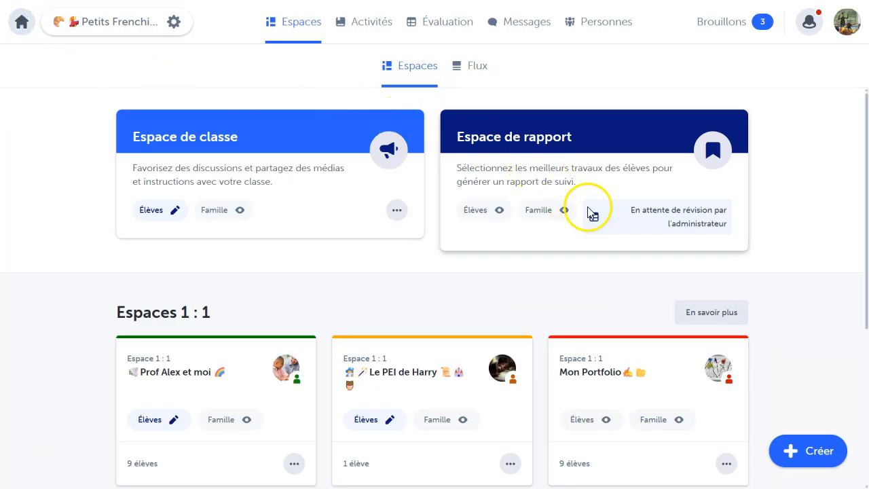
drag(630, 216, 697, 226)
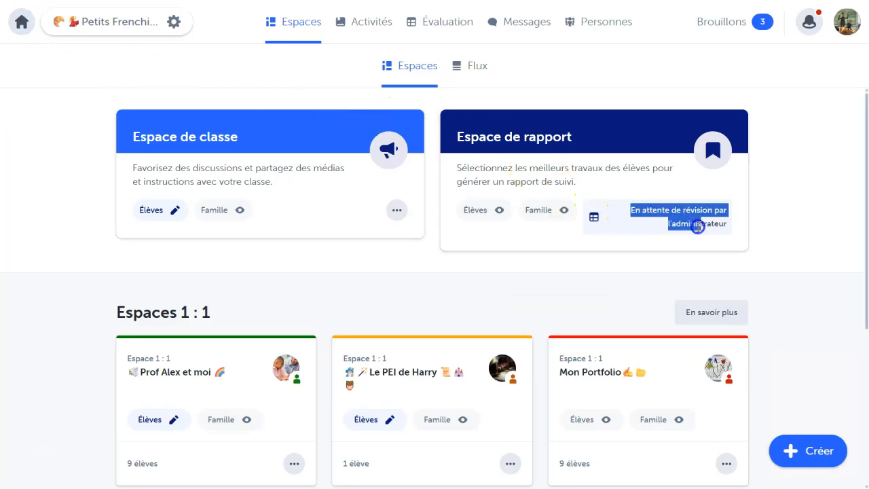
click(737, 224)
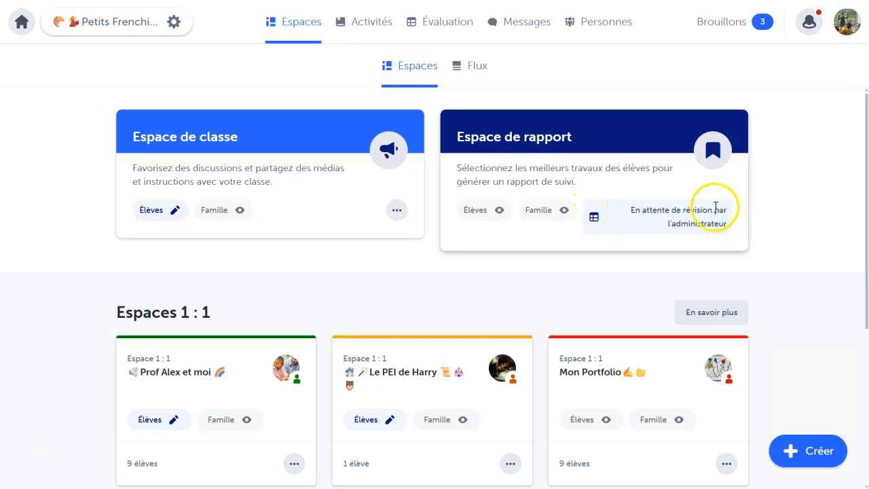
Step: Reopen "Espace de rapport", open the download options for all student reports, and exclude the "Éducation Civique" learning domain
click(514, 139)
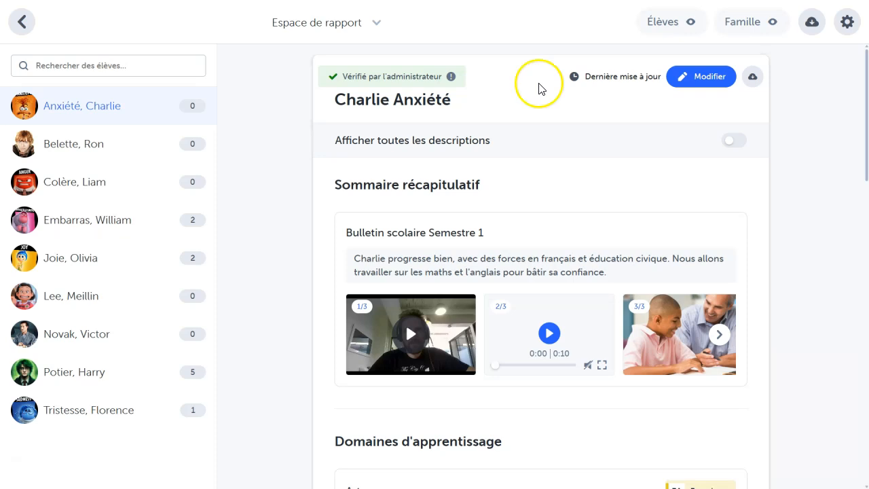
click(811, 23)
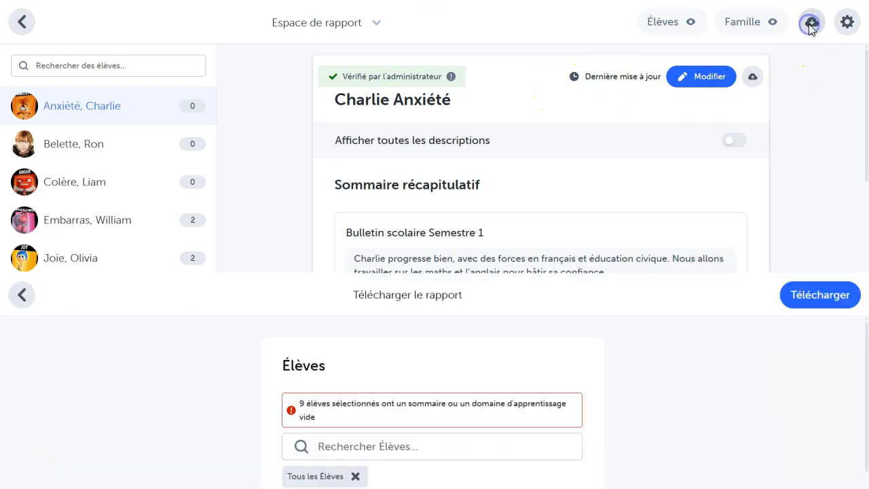
scroll(511, 245, down, 4)
scroll(509, 267, down, 6)
scroll(509, 267, down, 4)
click(333, 293)
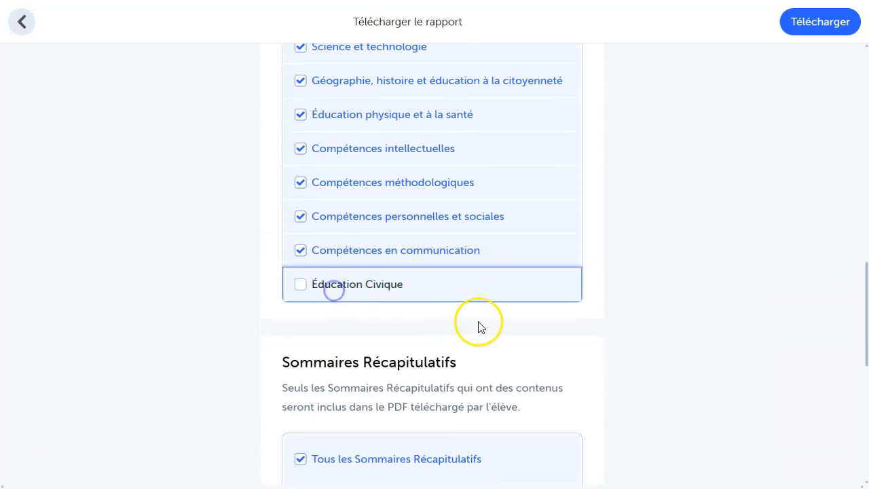
Step: Exclude "Bulletin scolaire Semestre 2" from the summaries, keep all teachers included, and download the reports
scroll(479, 327, down, 3)
click(425, 306)
scroll(506, 331, down, 2)
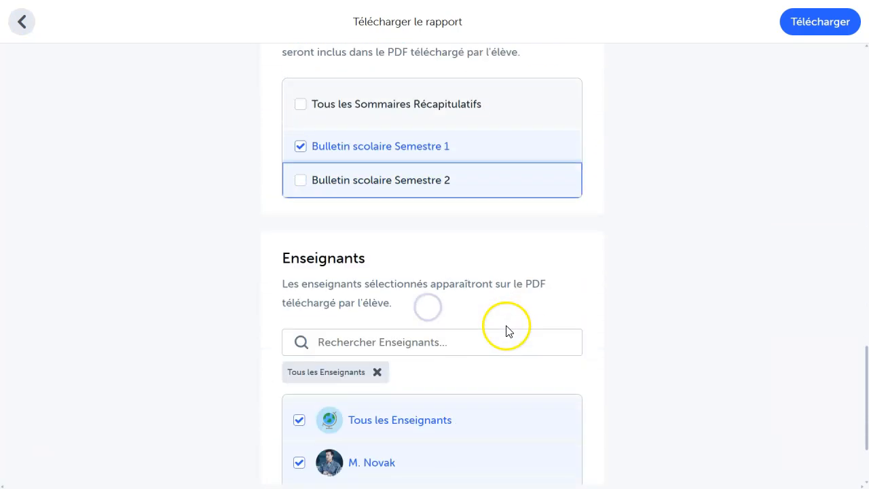
scroll(508, 331, down, 2)
click(828, 27)
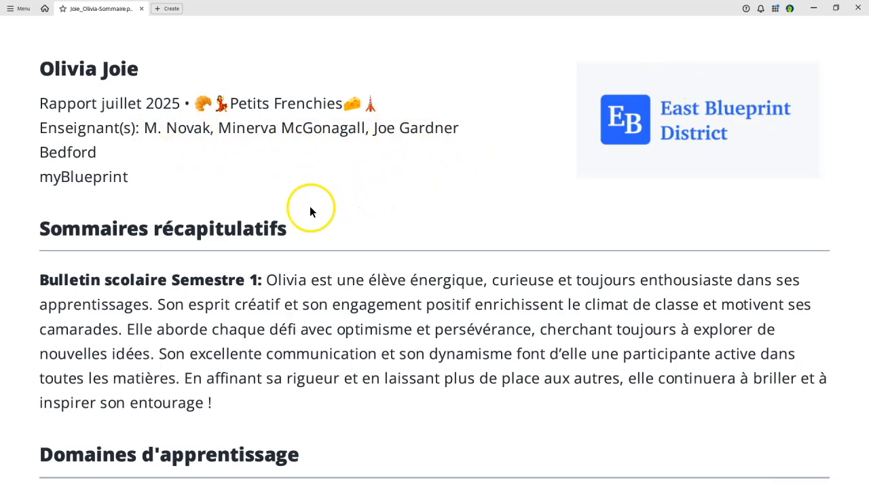
Step: Review the summary and learning domains in a downloaded student report PDF
scroll(196, 270, down, 3)
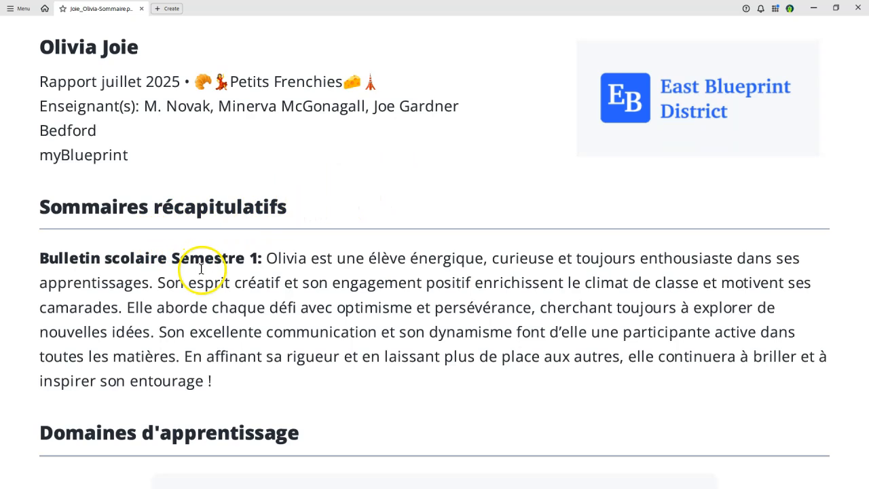
scroll(205, 275, down, 1)
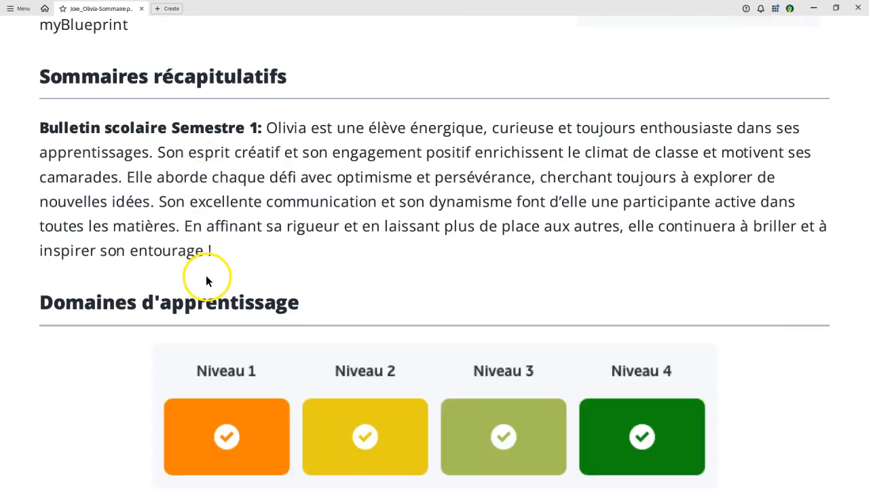